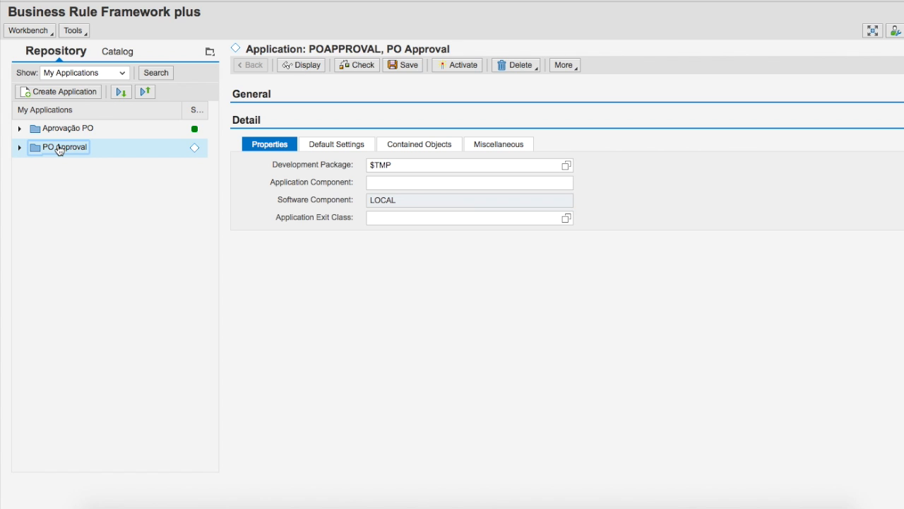
Start creating new element data objects in the PO Approval application, making the first row a DDIC element based on EKGRP
right_click(59, 150)
mouse_move(74, 147)
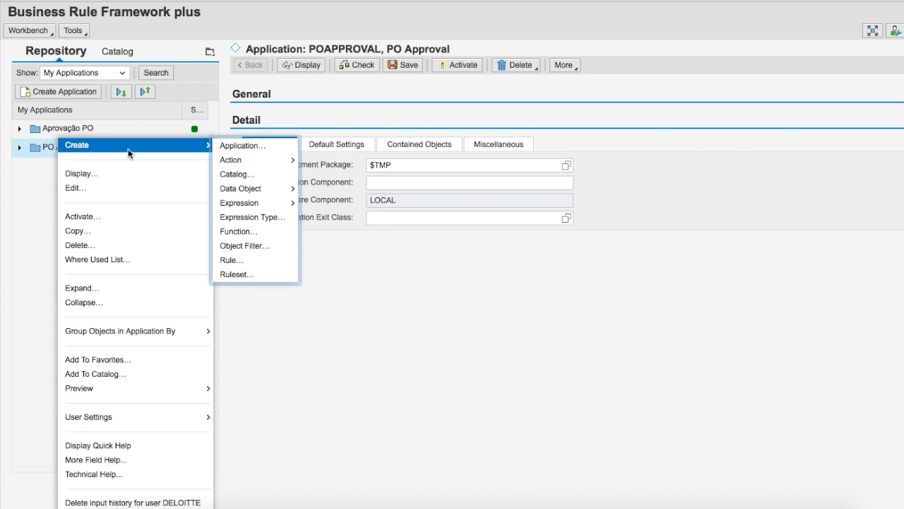
mouse_move(252, 189)
left_click(331, 203)
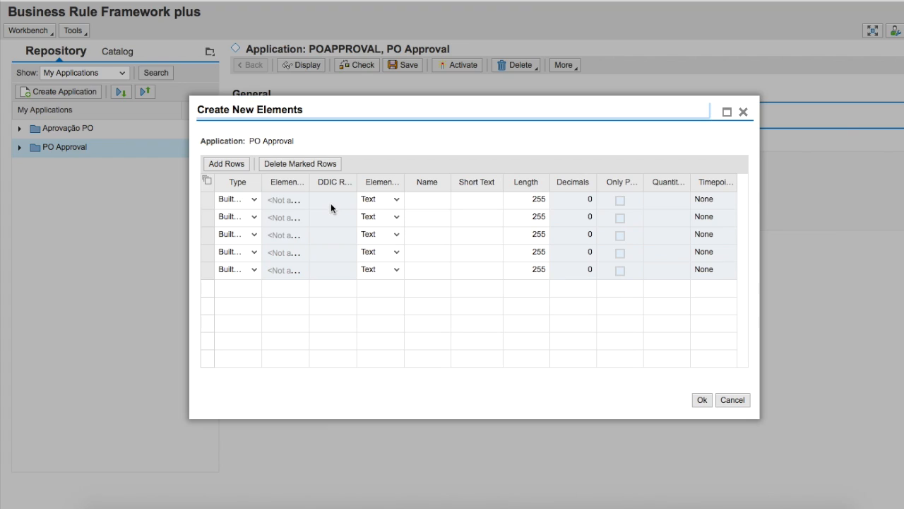
left_click(255, 199)
left_click(241, 220)
left_click(332, 199)
type("EKGRP")
key("Tab")
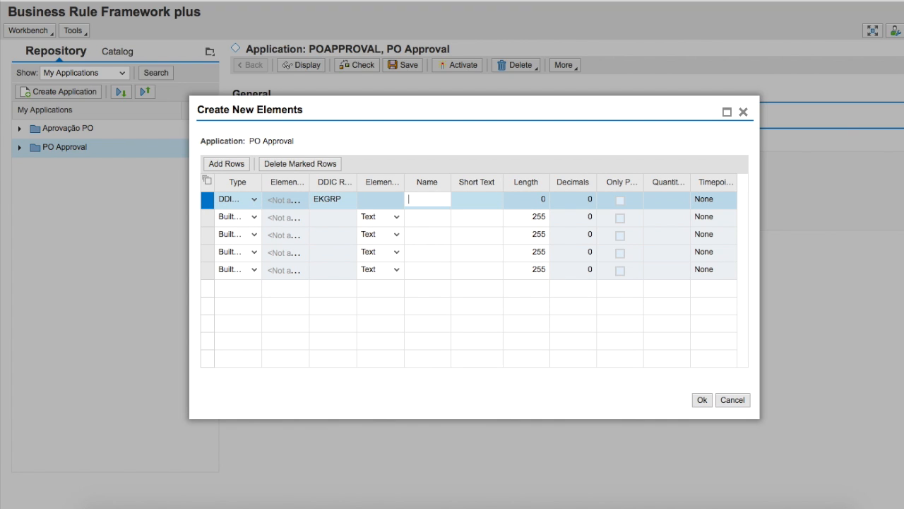
Name the EKGRP-based element EKORG and give it the short text PurchGrp
type("PurchGrp")
key("Tab")
double_click(448, 200)
type("EKORG")
key("Tab")
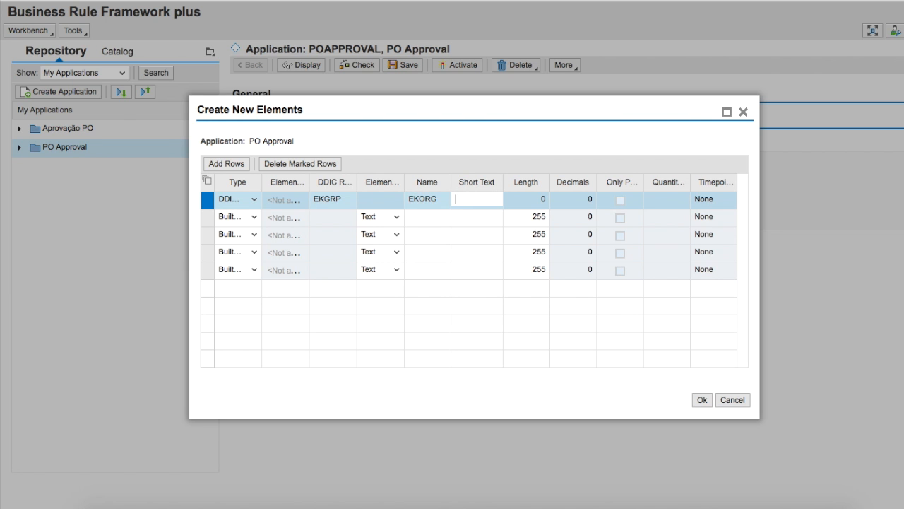
Define the second element as DDIC element NETWR, with the name NETWR and the short text NetValue
left_click(254, 217)
left_click(251, 237)
left_click(323, 218)
type("NETWR")
key("Tab")
type("Netvalue")
key("Tab")
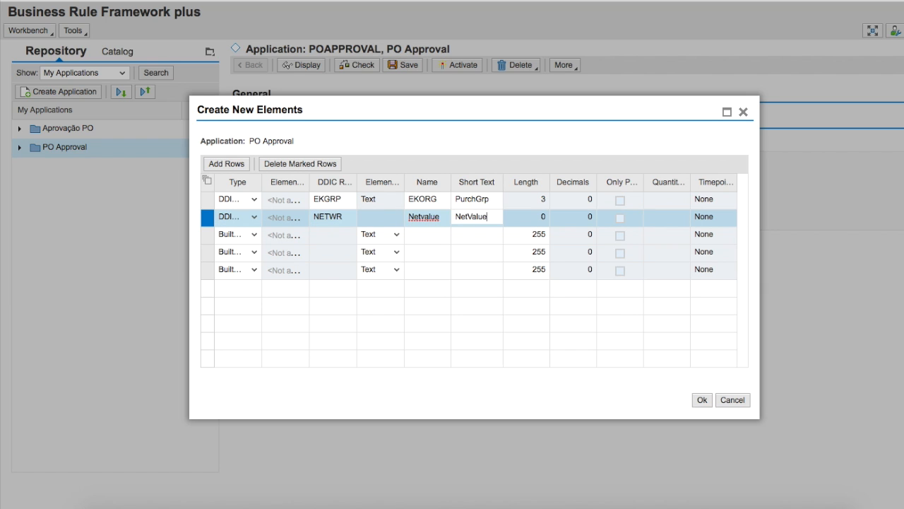
key("Return")
Define the third element as a built-in Text element named TYPE with the short text Type
left_click(254, 235)
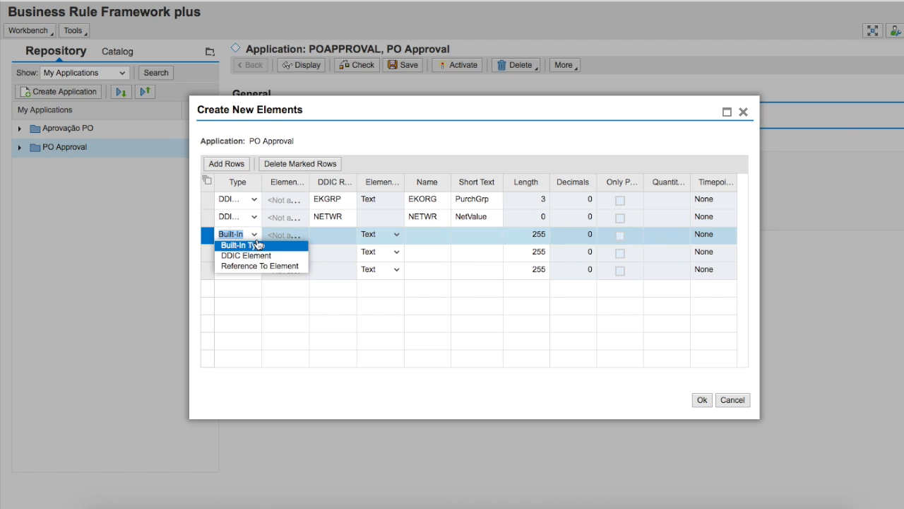
left_click(243, 245)
left_click(430, 239)
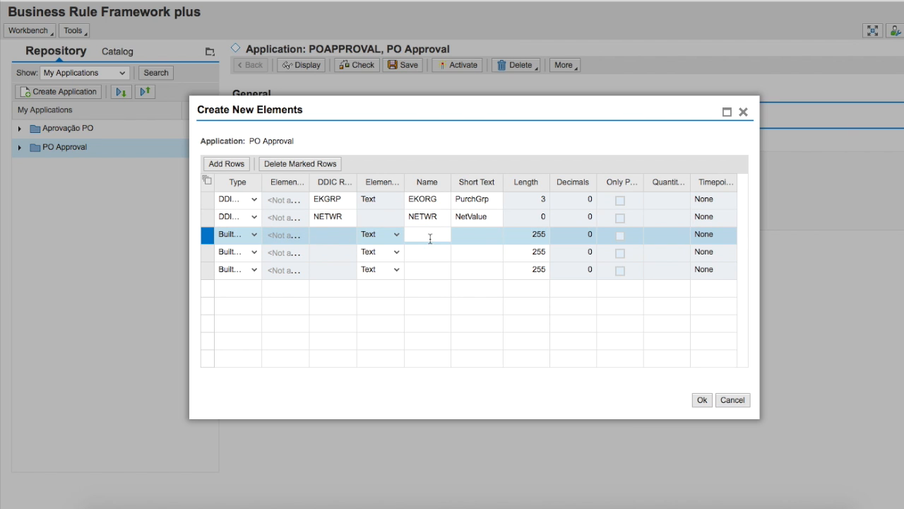
key("Tab")
type("Type")
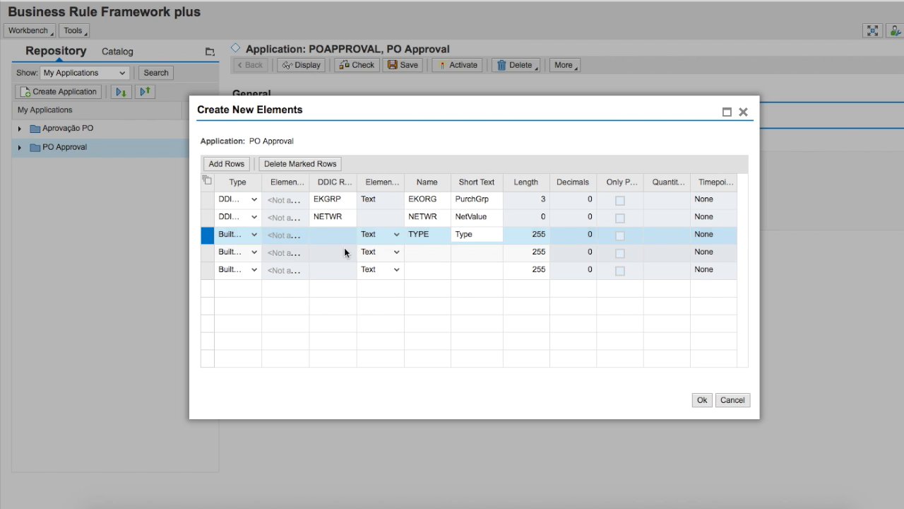
Define the fourth element as a built-in Text element with the short text Strategy, and create all the elements
left_click(426, 250)
type("ESTRATEGIA")
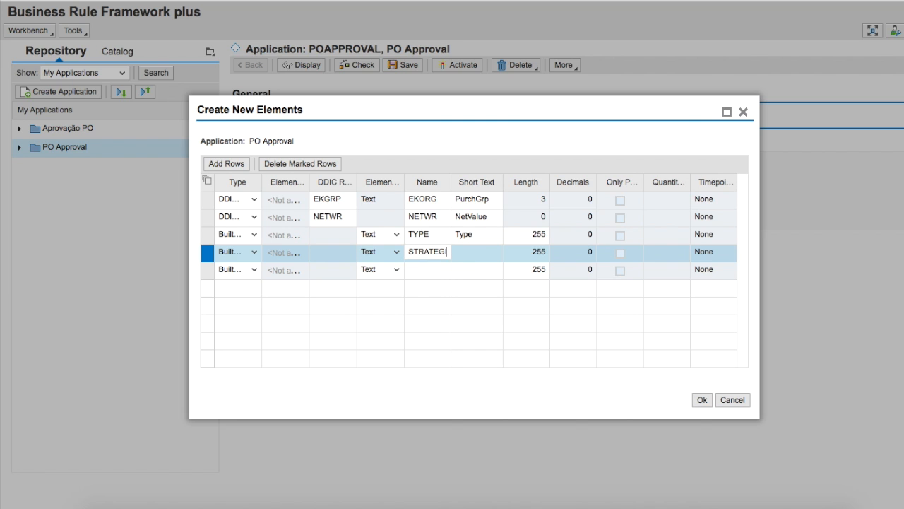
key("Tab")
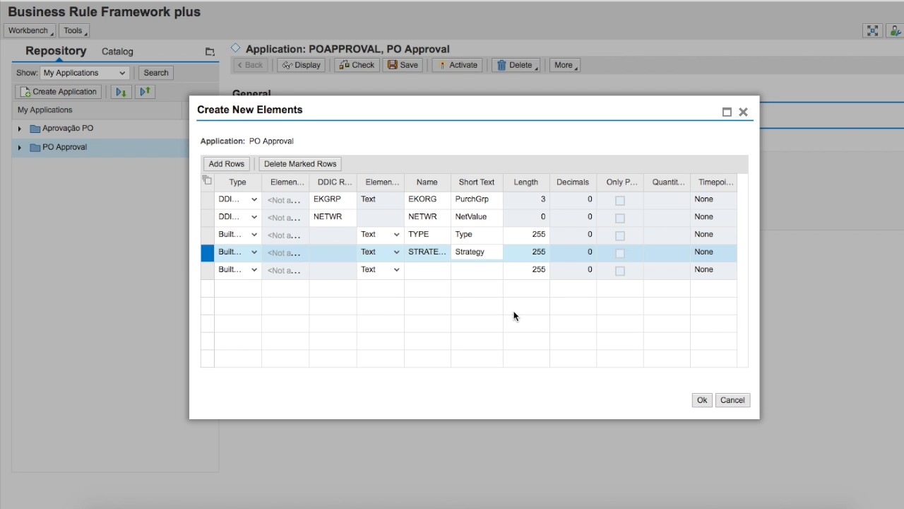
left_click(702, 400)
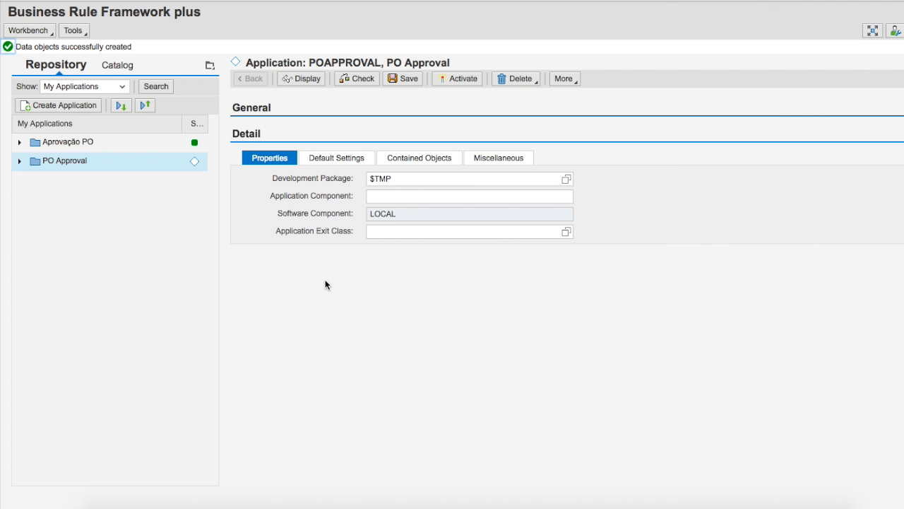
Check the newly created elements among the data objects of the PO Approval application
left_click(20, 162)
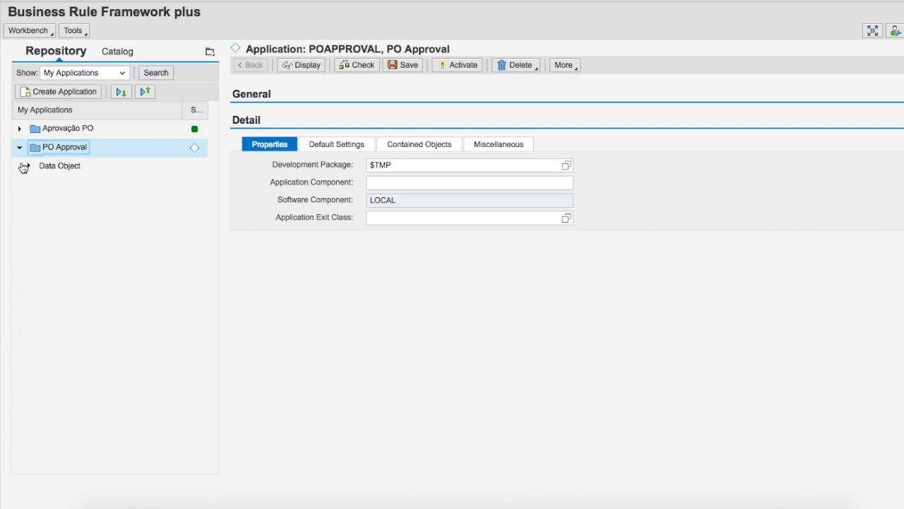
left_click(28, 167)
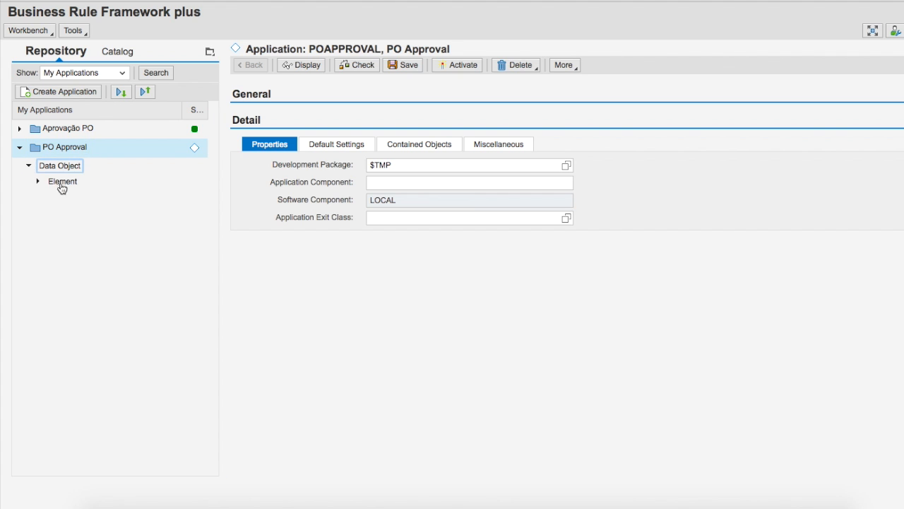
left_click(38, 182)
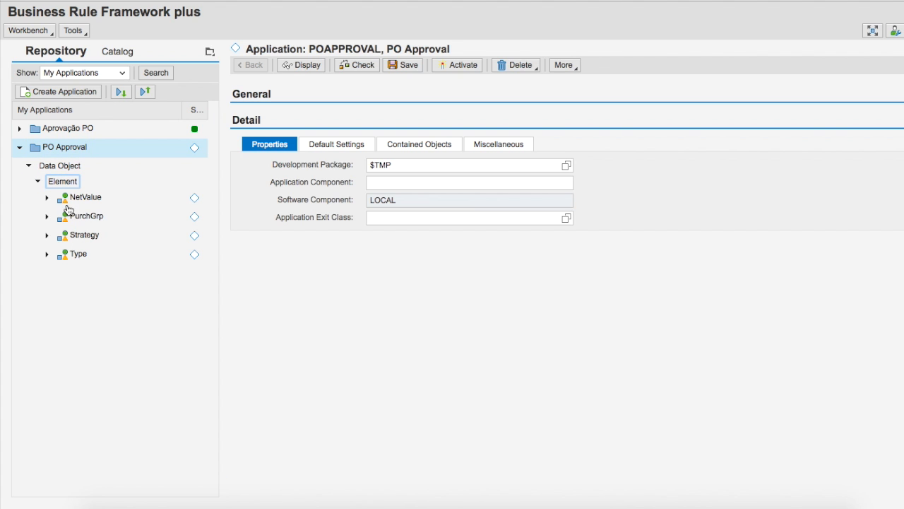
left_click(27, 165)
Create a rule in PO Approval named ISMAT, with short text "Is material" and text "Is a material or service?"
left_click(62, 154)
right_click(63, 155)
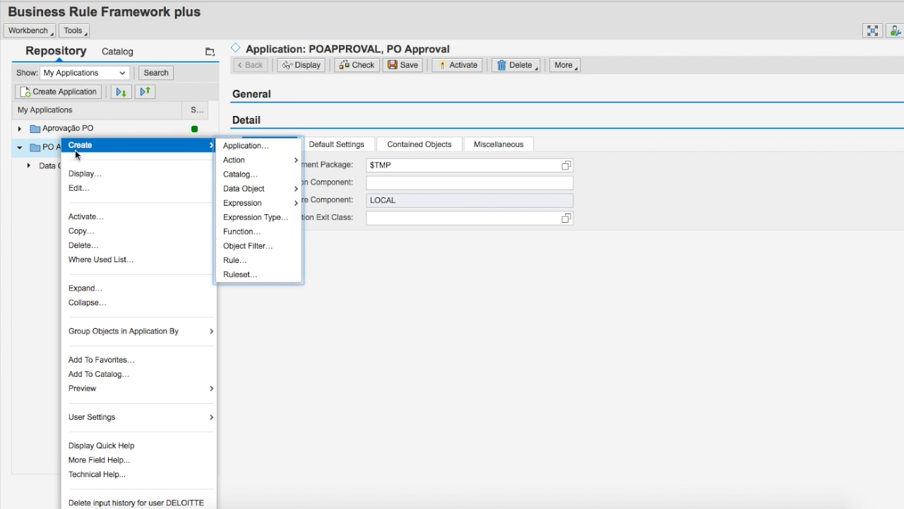
mouse_move(261, 207)
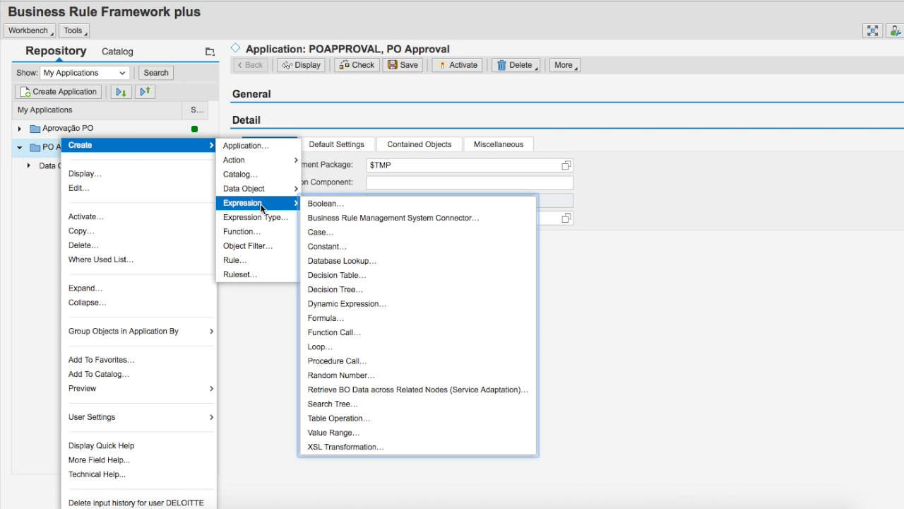
left_click(260, 256)
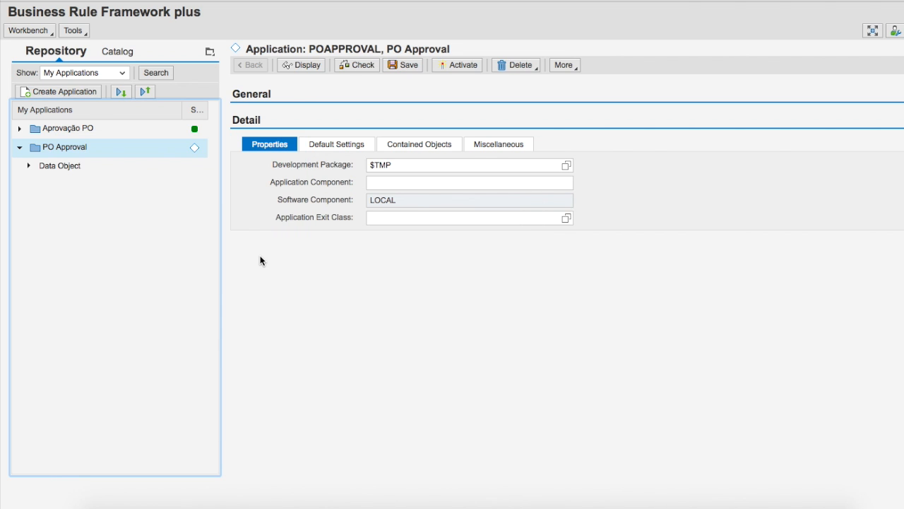
type("ISMAT")
key("Tab")
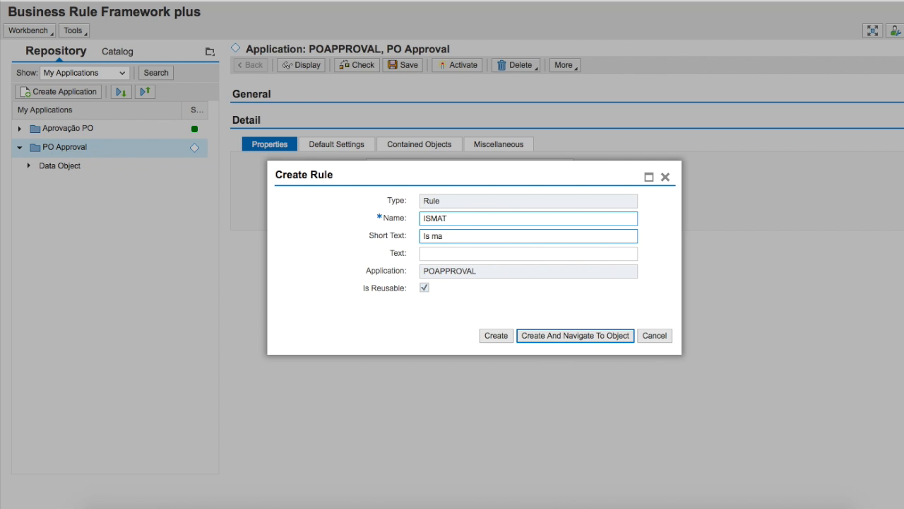
key("Tab")
type("Is")
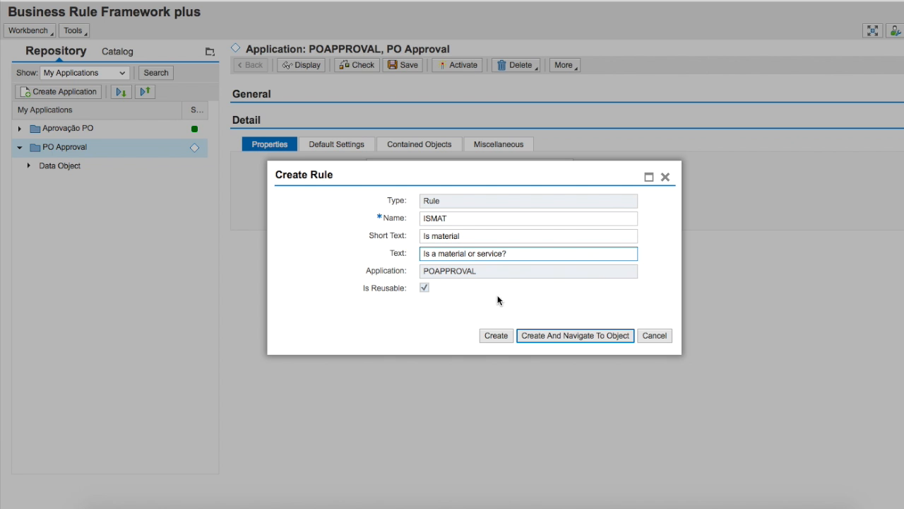
left_click(496, 335)
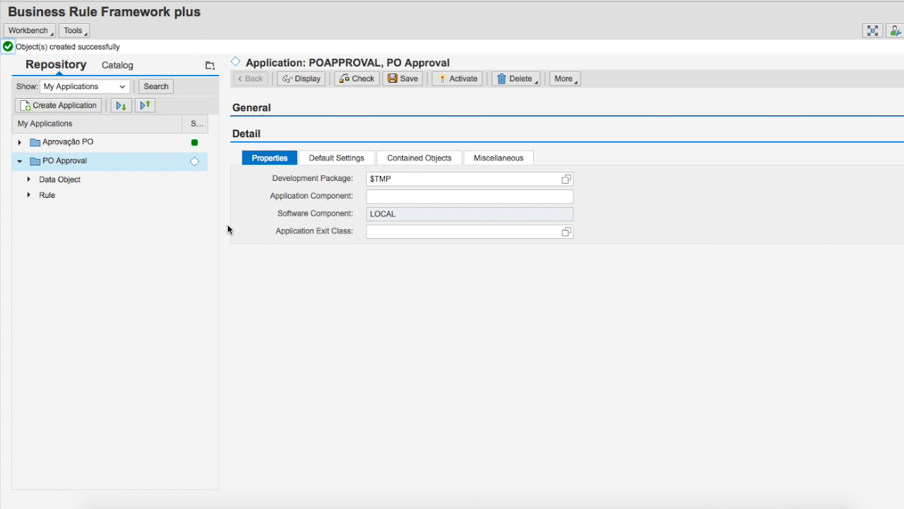
Open the Is material rule and assign its If condition a value range from the PurchGrp context parameter
left_click(28, 195)
left_click(75, 198)
left_click(297, 66)
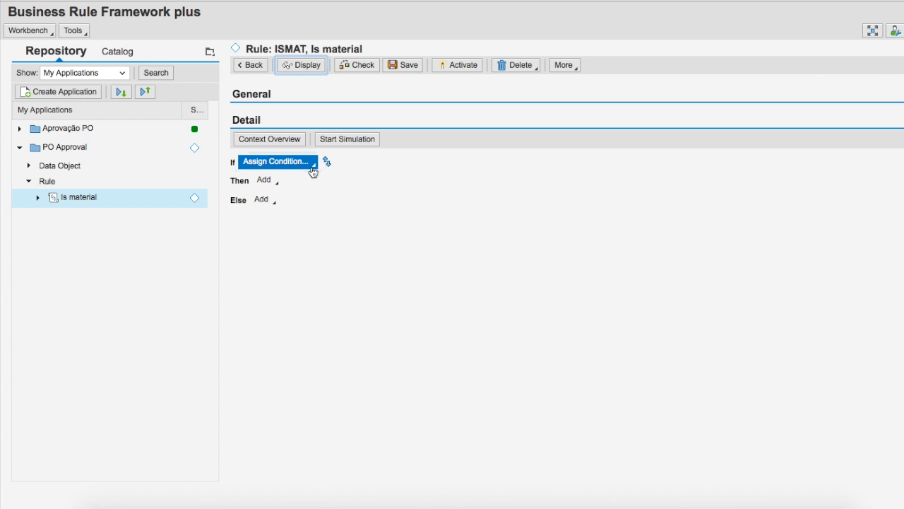
left_click(313, 167)
mouse_move(297, 177)
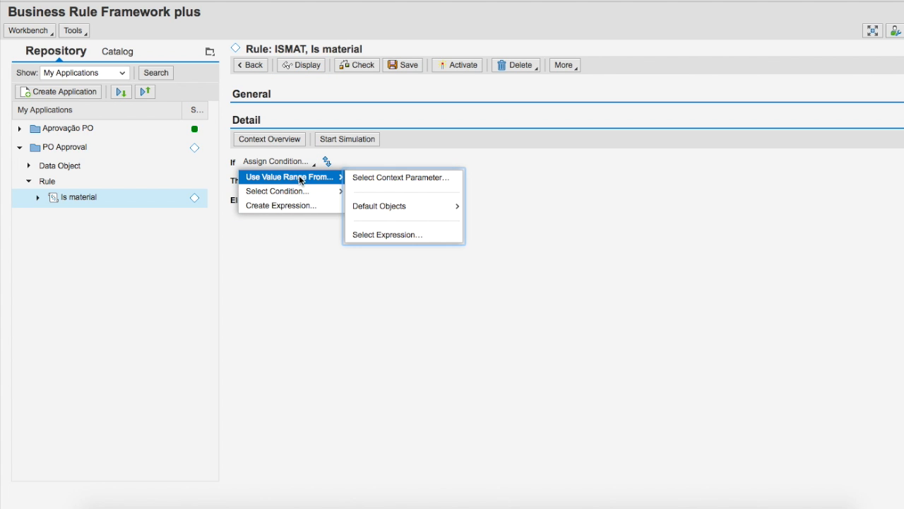
left_click(371, 180)
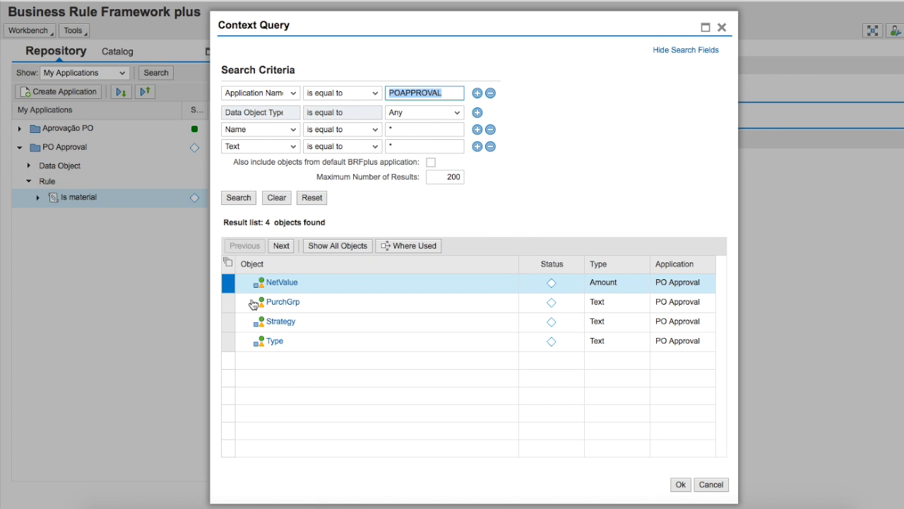
left_click(229, 303)
left_click(678, 485)
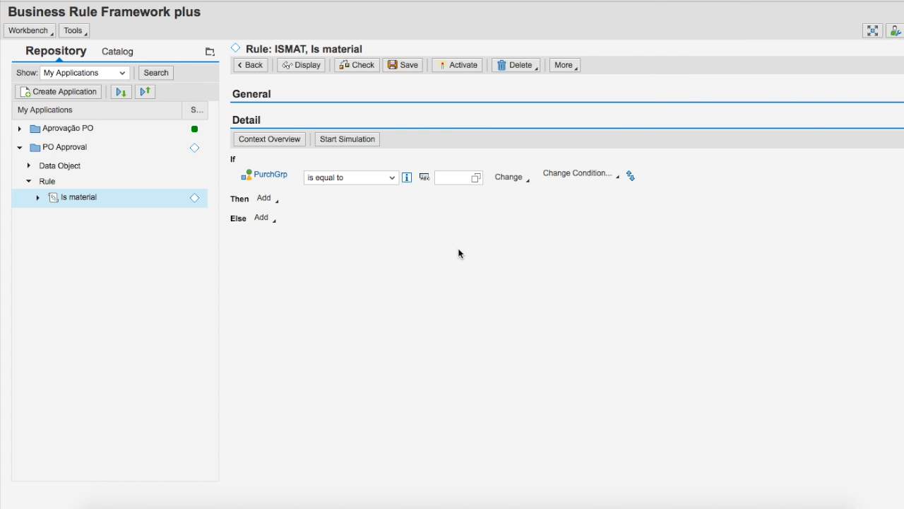
Set the PurchGrp condition to "is between" with the range 001 to 006
left_click(393, 177)
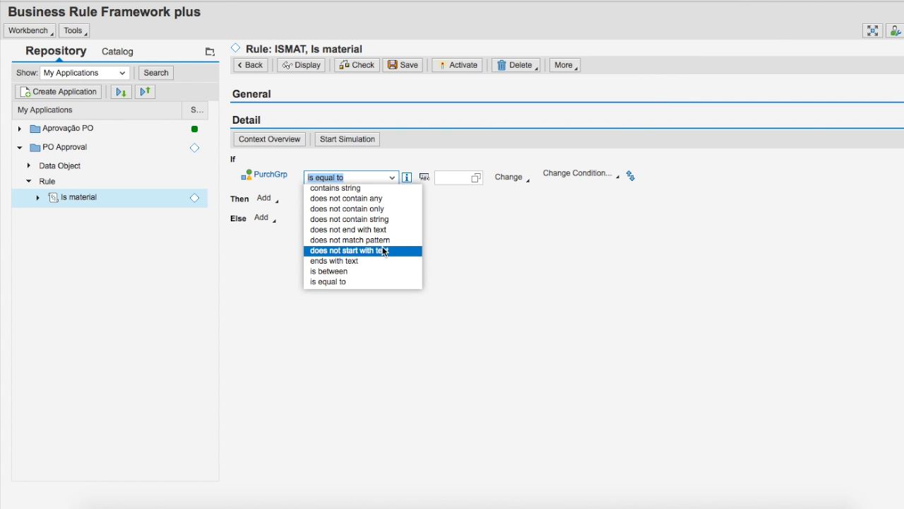
left_click(366, 272)
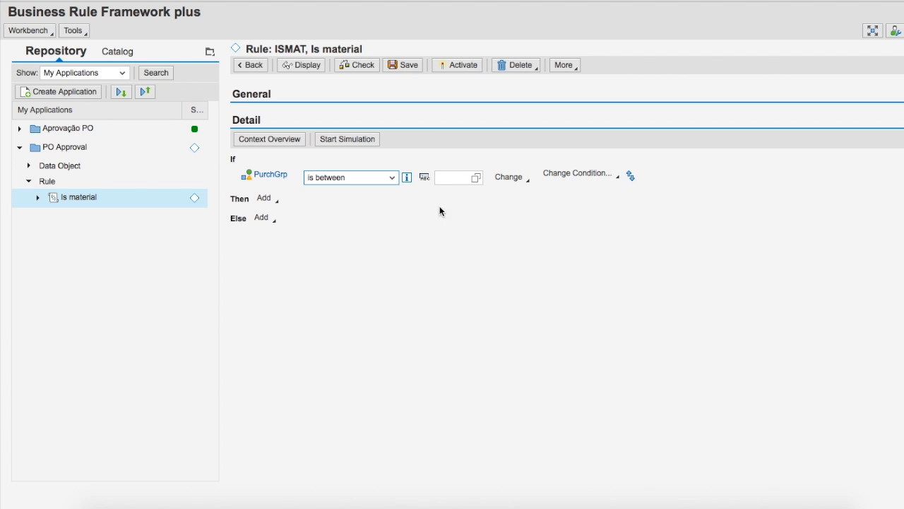
type("001")
key("Tab")
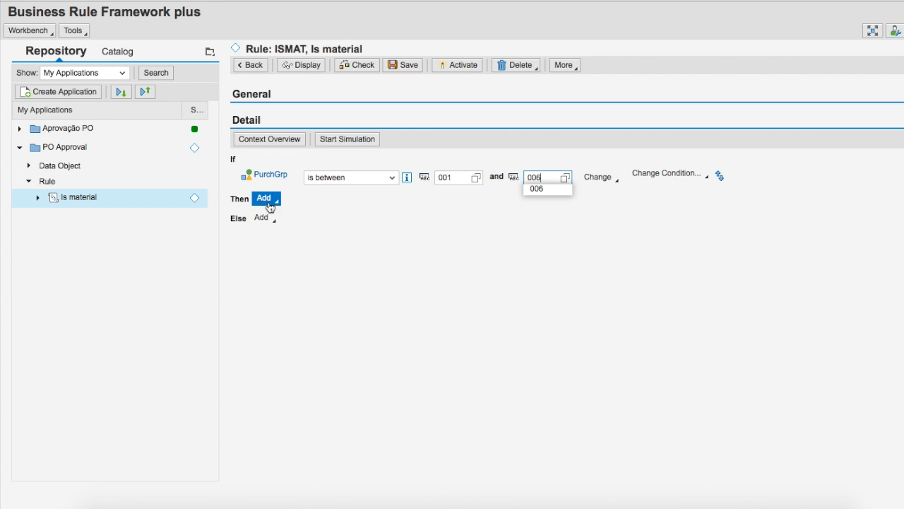
Add a Then action to the rule that assigns the value M to the Type context parameter
left_click(265, 198)
left_click(368, 213)
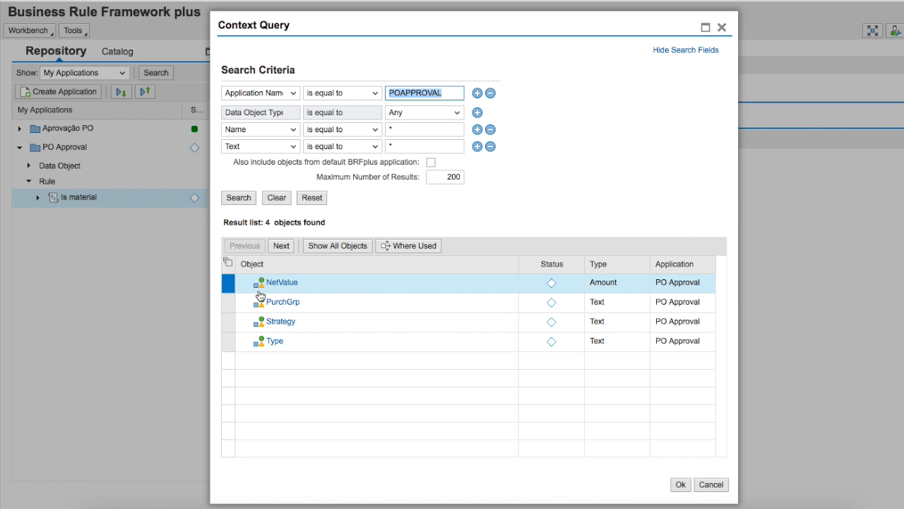
left_click(234, 341)
left_click(680, 484)
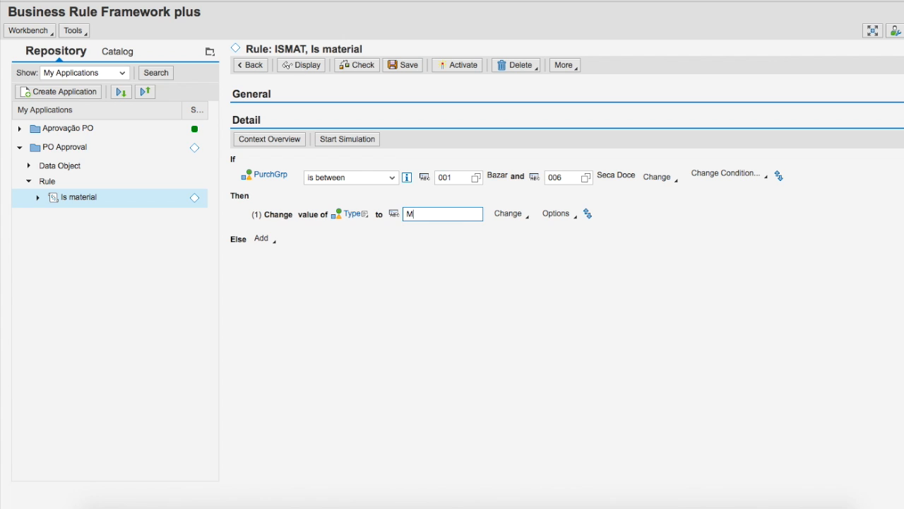
Add an Else action to the rule that assigns the value S to the Type context parameter
left_click(262, 239)
mouse_move(339, 254)
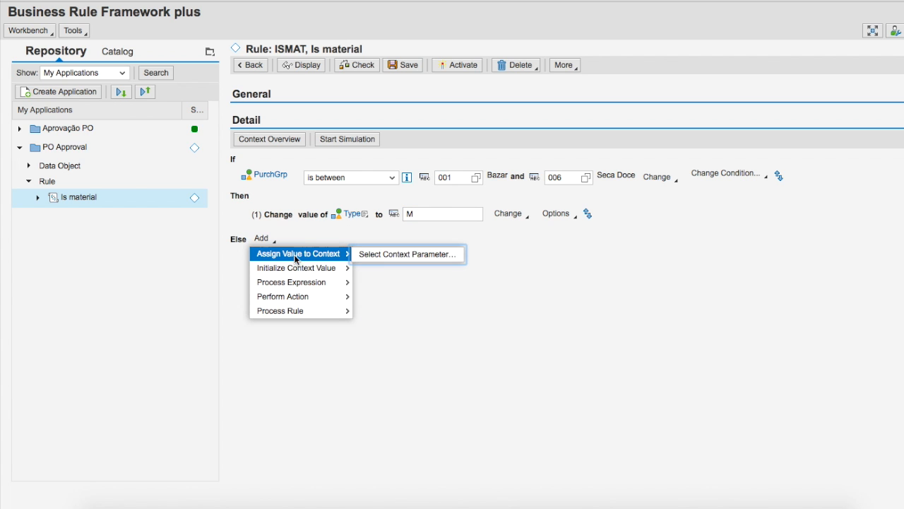
left_click(379, 255)
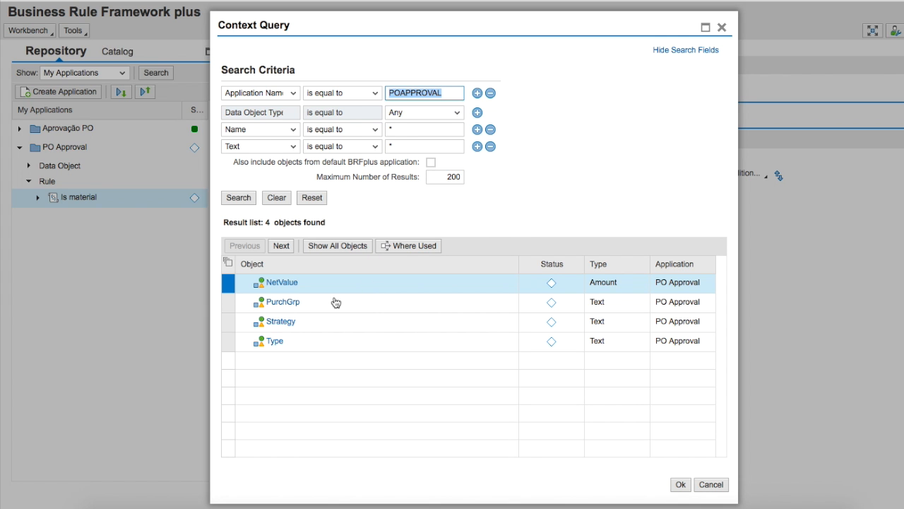
left_click(228, 341)
left_click(682, 486)
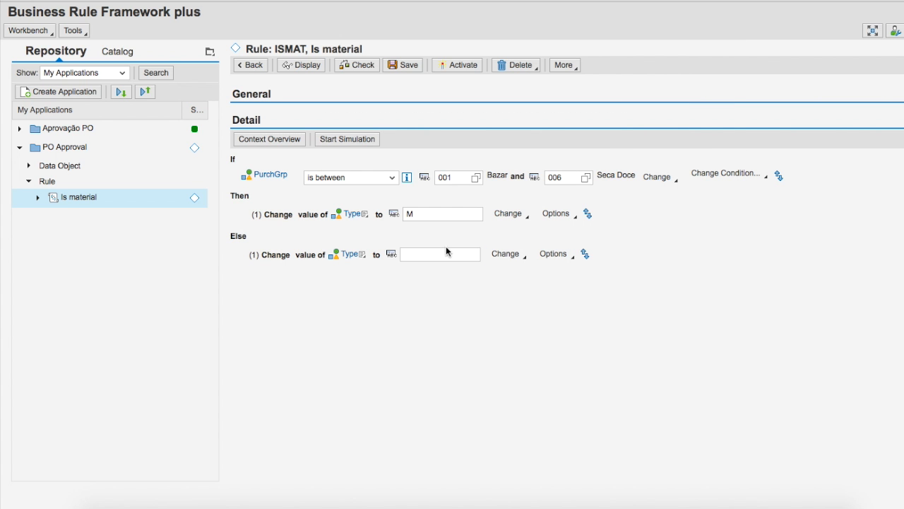
left_click(443, 253)
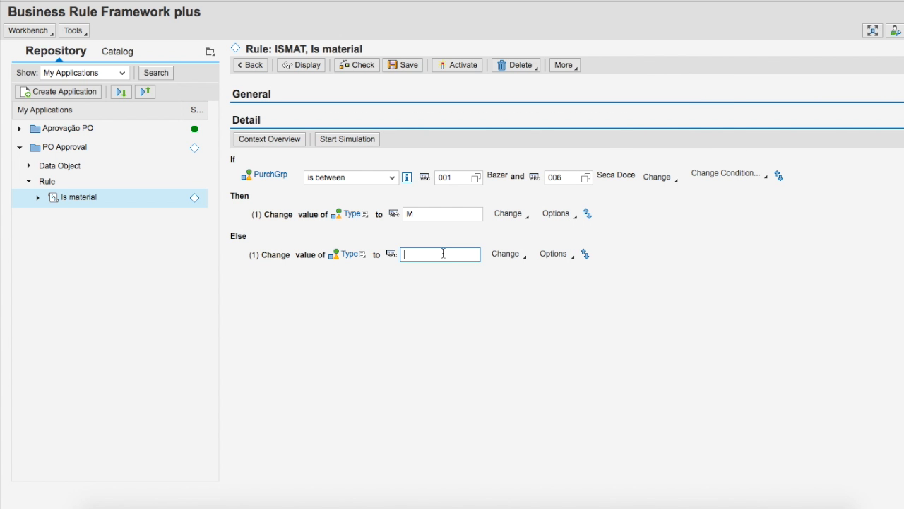
type("S")
Activate the Is material rule together with its related objects, and return to the PO Approval application
left_click(458, 65)
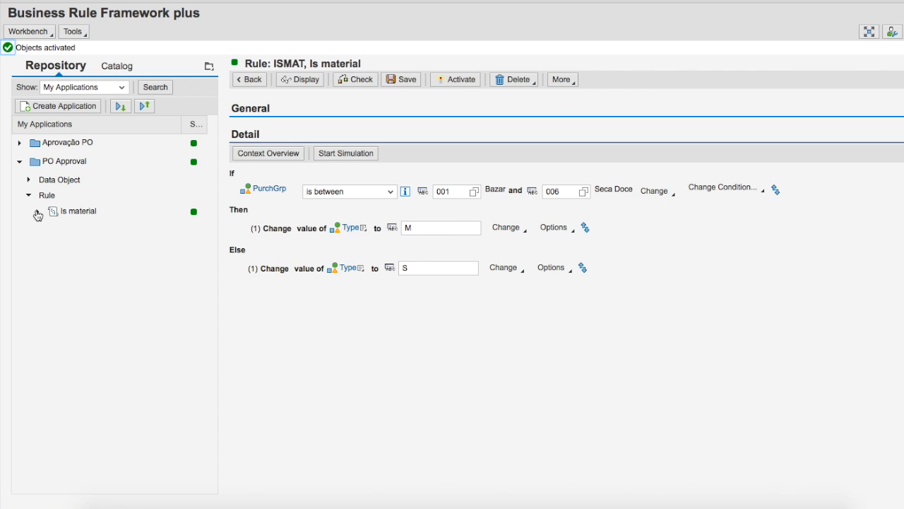
left_click(55, 166)
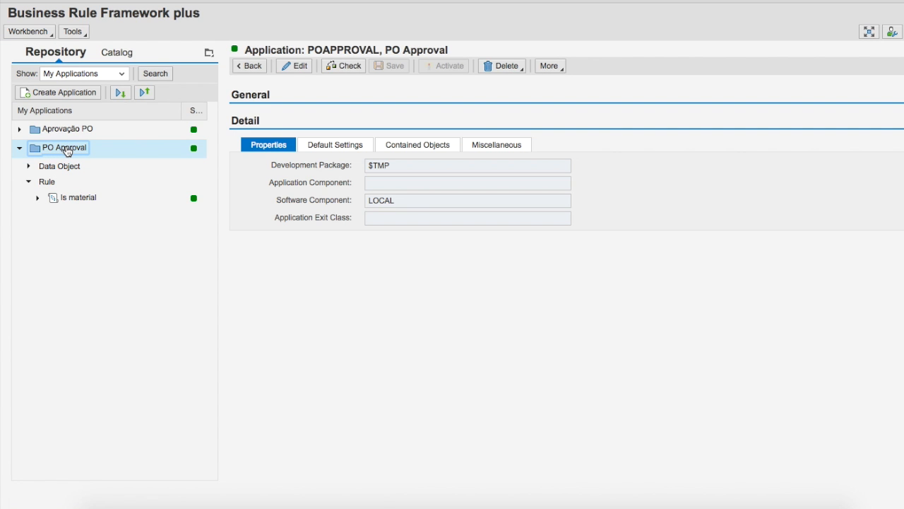
Create a decision table expression named TABMAT in the PO Approval application, with short text and text Material Table
right_click(67, 149)
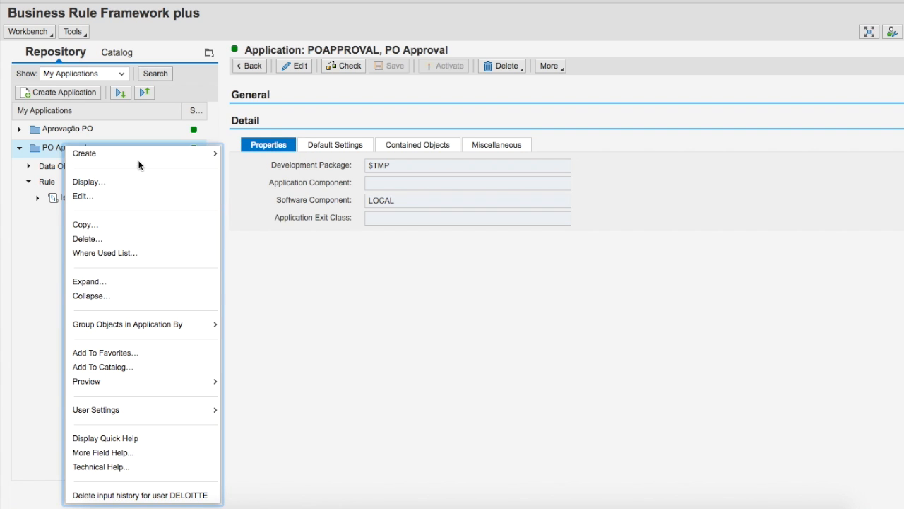
mouse_move(145, 156)
mouse_move(262, 214)
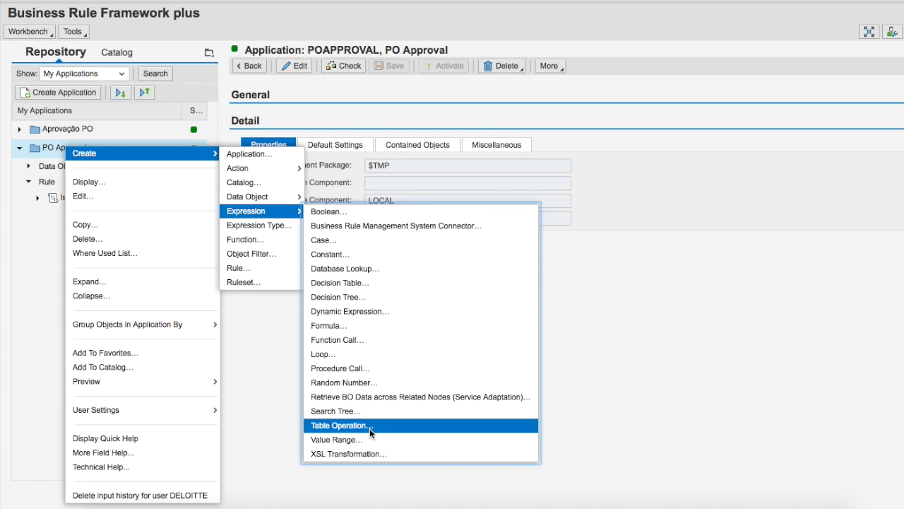
left_click(362, 288)
type("M")
key("Tab")
type("Material Table")
key("Tab")
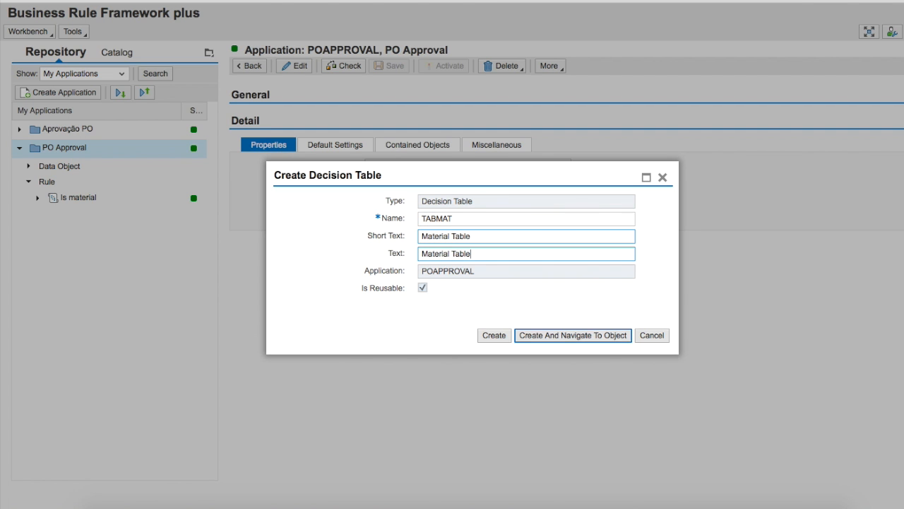
left_click(493, 335)
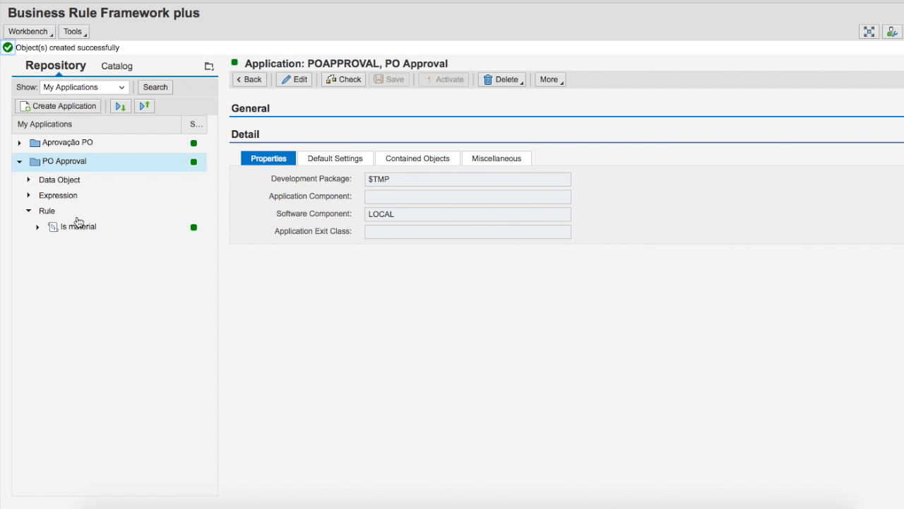
Create a second decision table in the PO Approval application named TABSERV, with short text and text Service Table
right_click(65, 163)
mouse_move(111, 161)
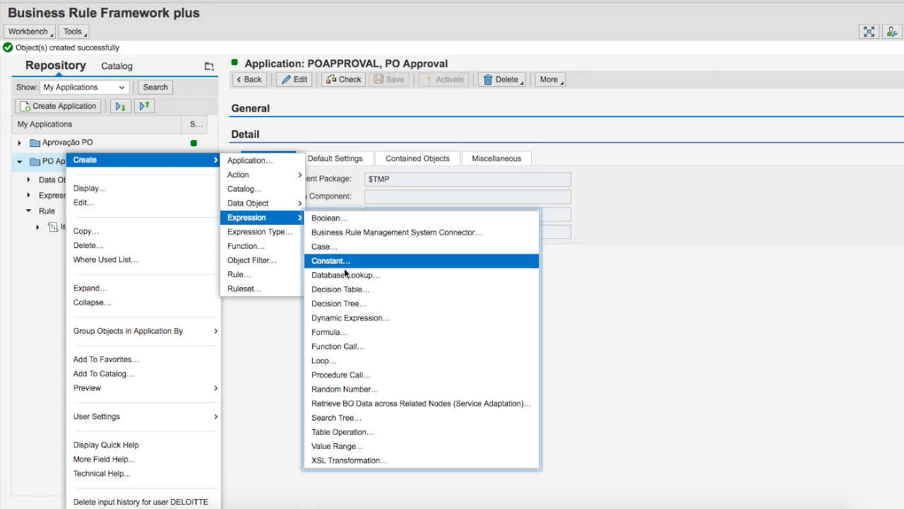
left_click(348, 289)
type("SERV")
key("BackSpace")
key("BackSpace")
key("BackSpace")
key("BackSpace")
type("TABSERV")
key("Tab")
type("Service Table")
key("Tab")
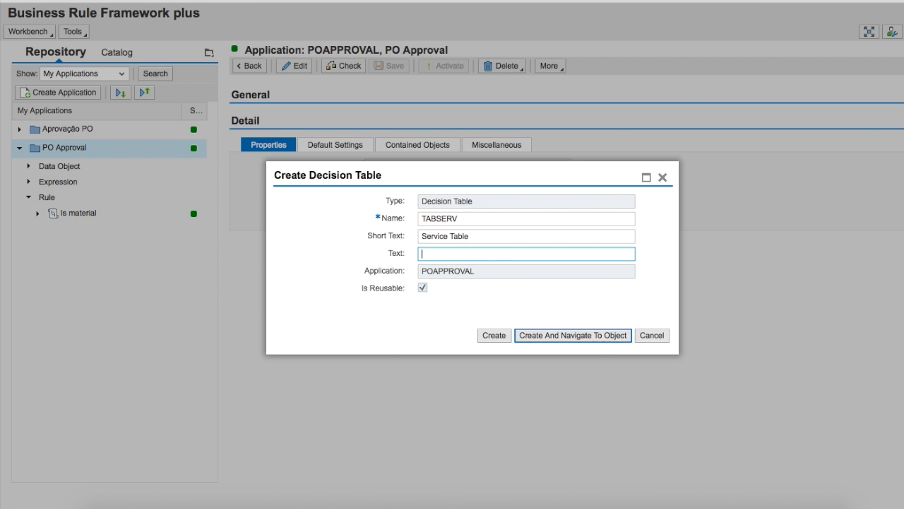
type("Service Table")
left_click(494, 335)
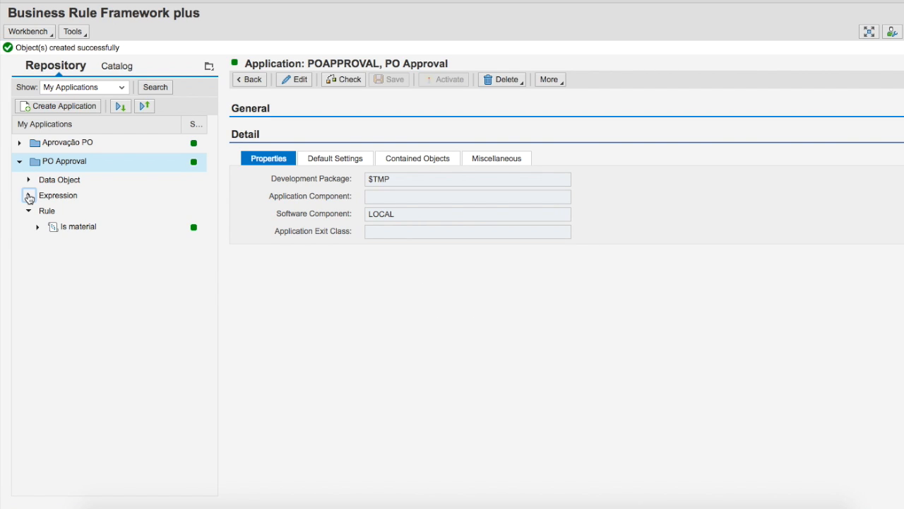
Edit the Material Table decision table and insert NetValue as a condition column from the context data objects
left_click(28, 195)
left_click(36, 198)
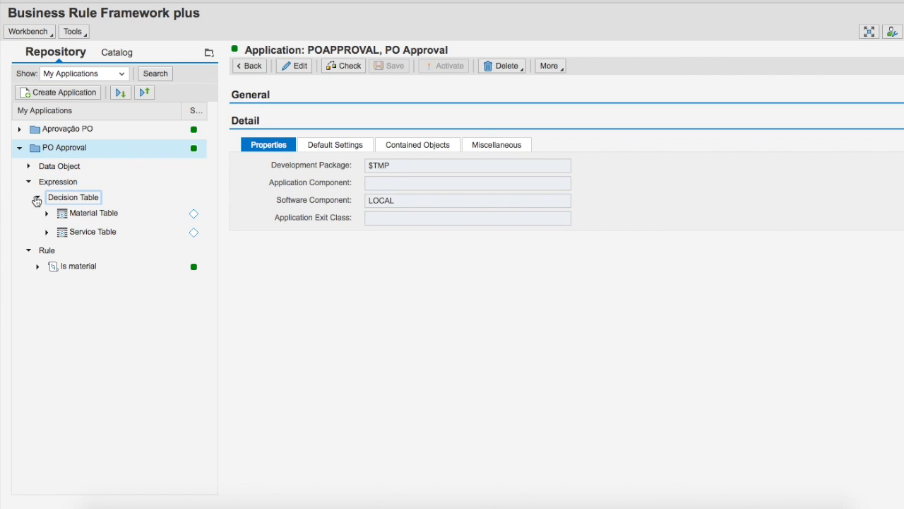
left_click(84, 214)
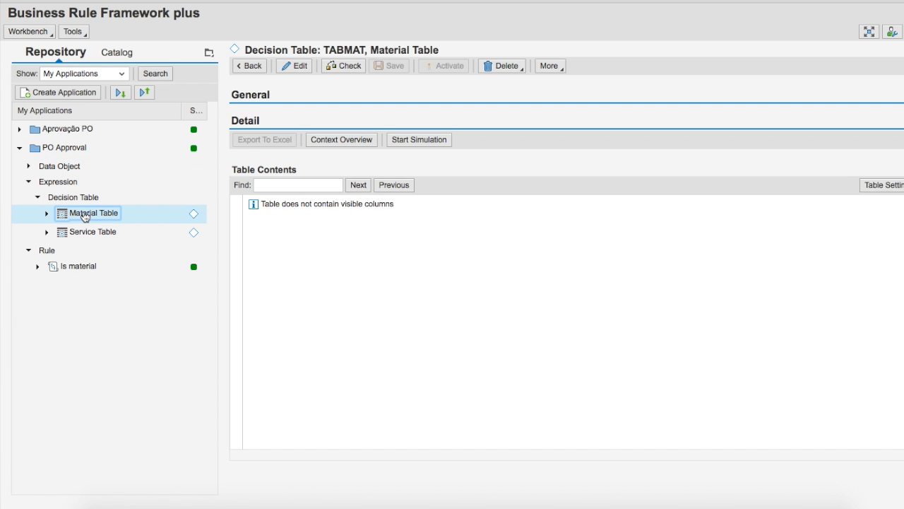
left_click(306, 71)
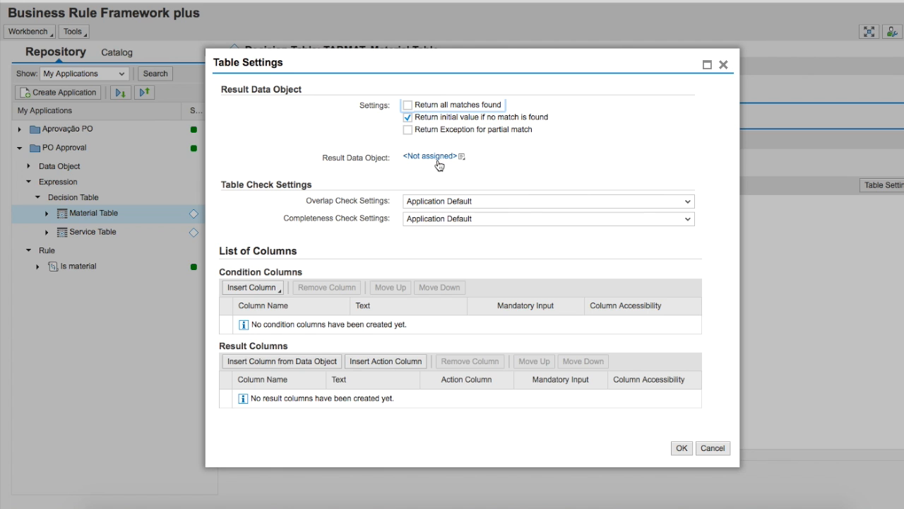
left_click(708, 450)
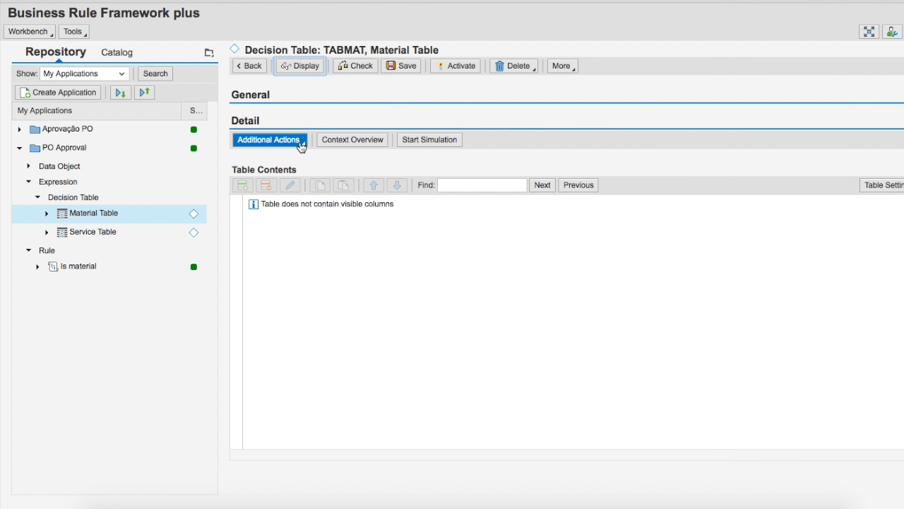
left_click(293, 142)
left_click(877, 190)
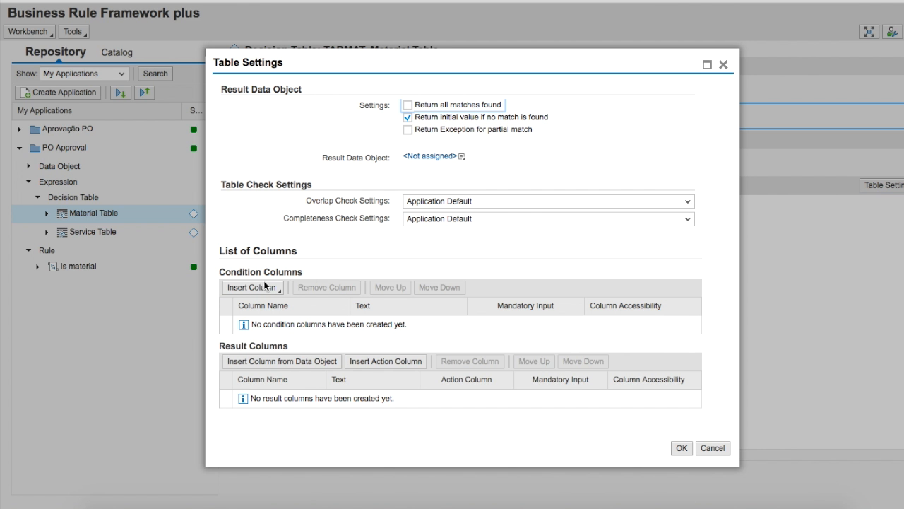
left_click(270, 289)
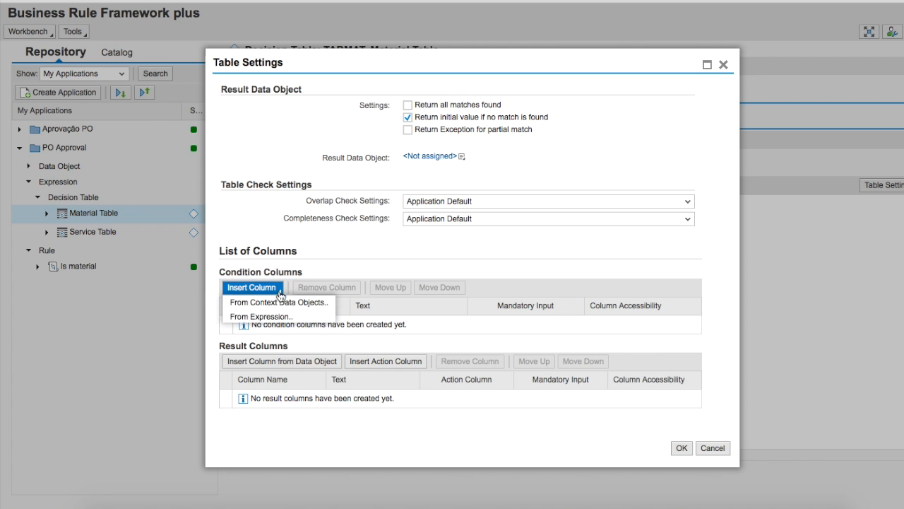
left_click(282, 303)
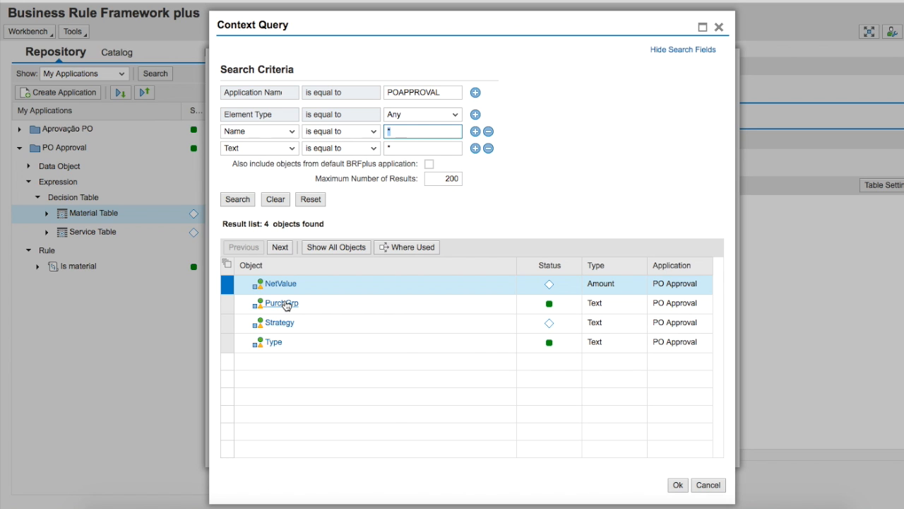
left_click(677, 484)
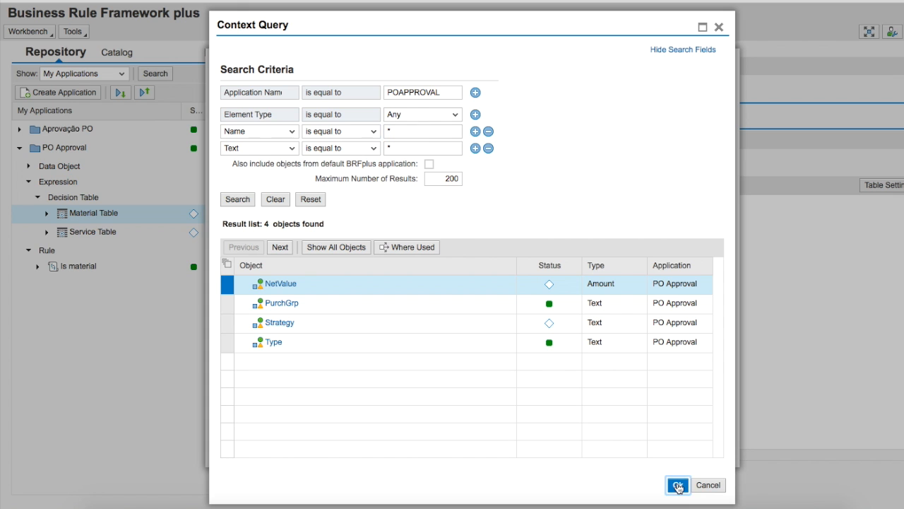
Insert the Strategy data object as the result column of the Material Table and apply the table settings
left_click(277, 362)
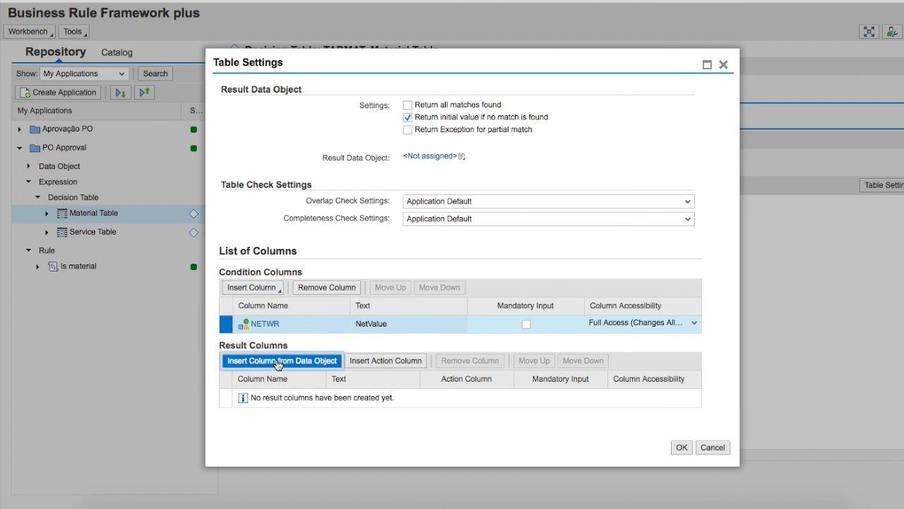
left_click(238, 208)
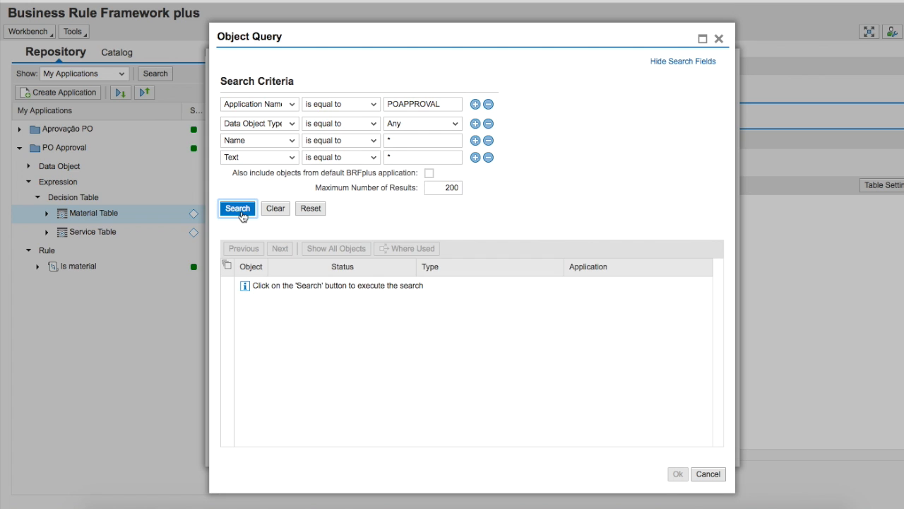
left_click(233, 330)
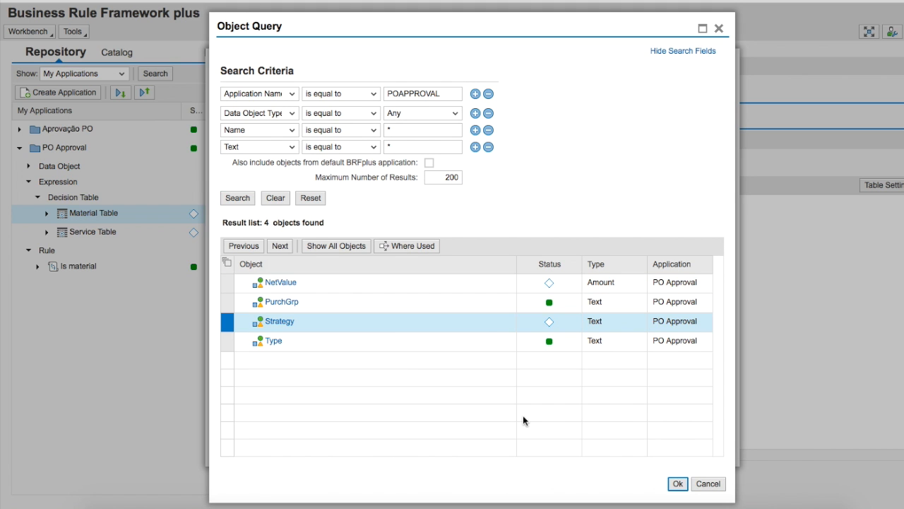
left_click(677, 483)
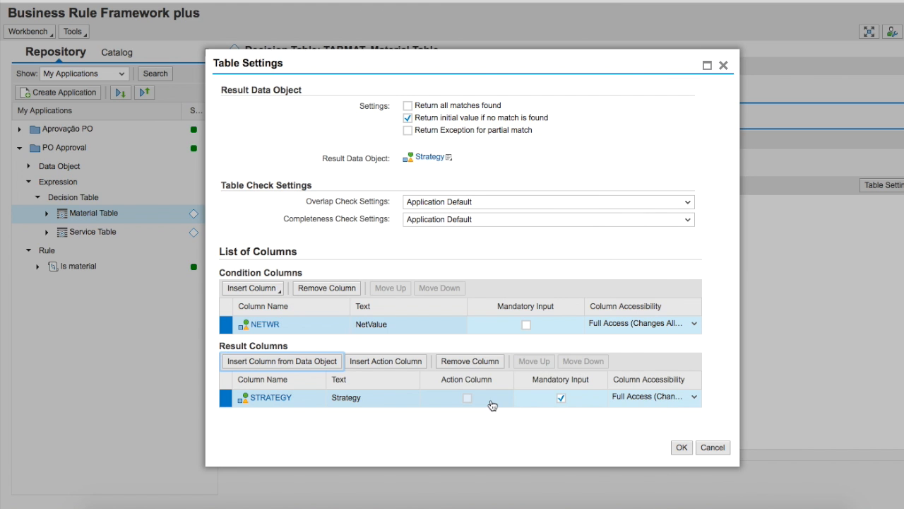
left_click(682, 448)
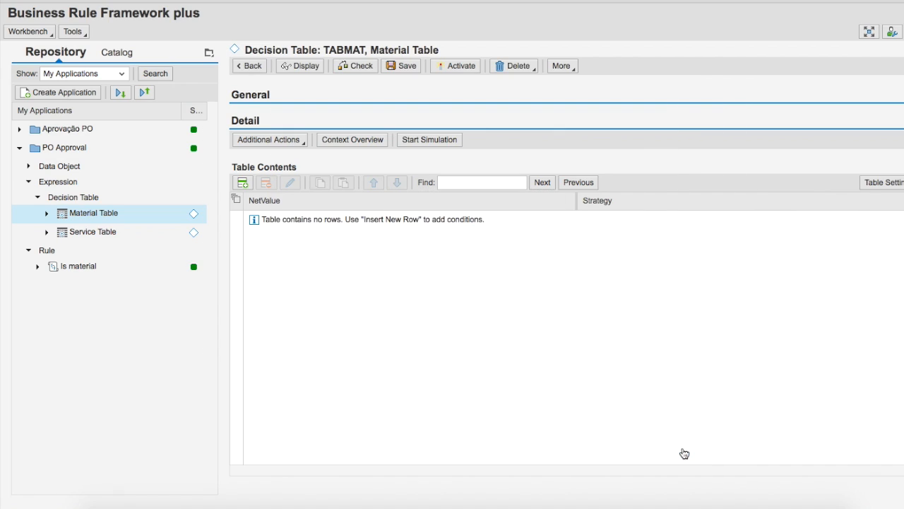
Add a row to the Material Table with the NetValue condition less than or equal to 10000 USD
left_click(242, 183)
left_click(259, 220)
left_click(253, 232)
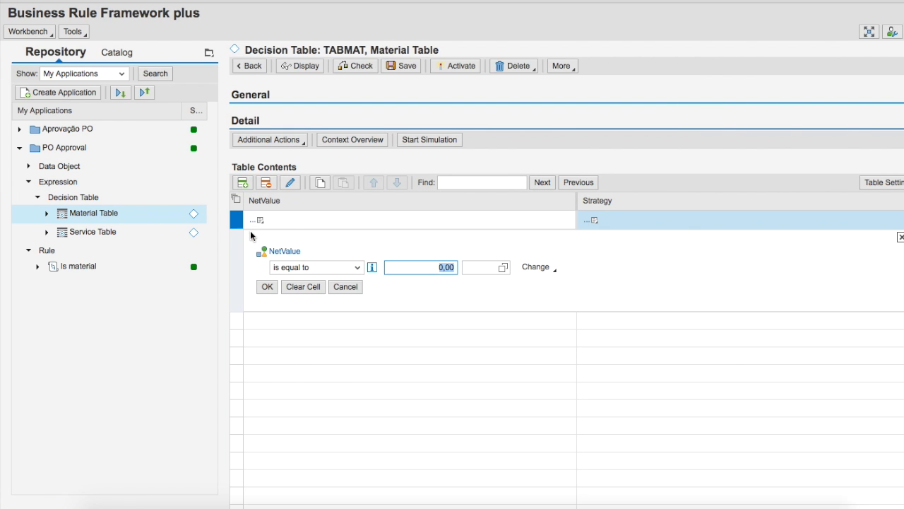
left_click(321, 266)
left_click(335, 361)
left_click(428, 268)
type("10000")
key("Tab")
type("USD")
left_click(267, 286)
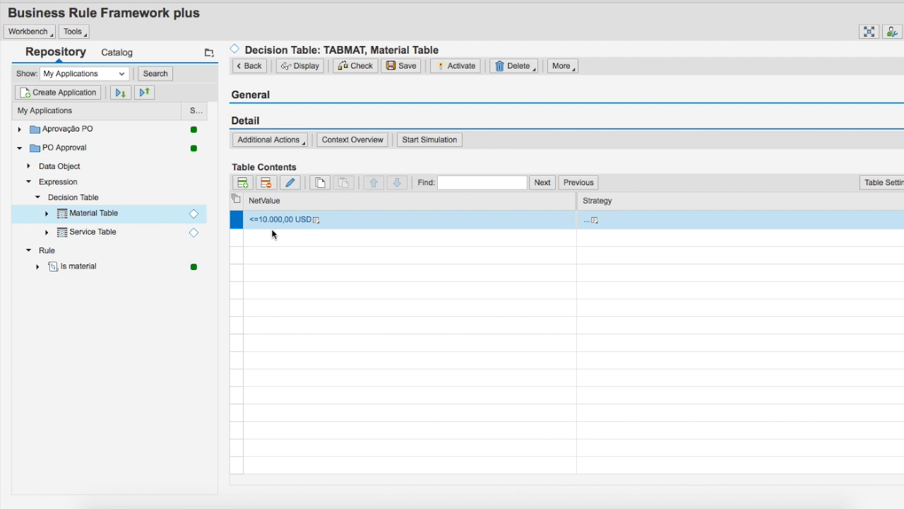
Add a second row to the Material Table with the NetValue condition greater than 10000 USD
left_click(242, 182)
left_click(259, 239)
left_click(252, 249)
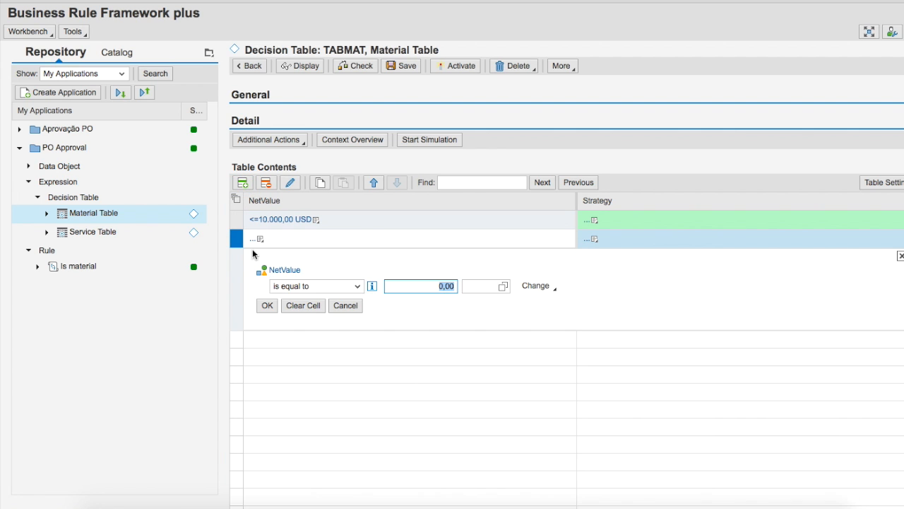
left_click(358, 286)
left_click(322, 338)
key("Tab")
type("10000")
key("Tab")
type("USD")
left_click(268, 306)
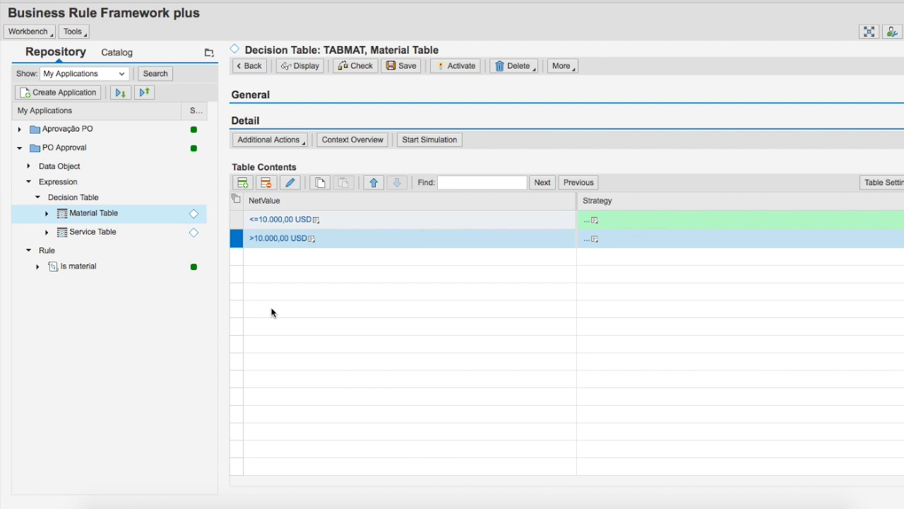
left_click(302, 141)
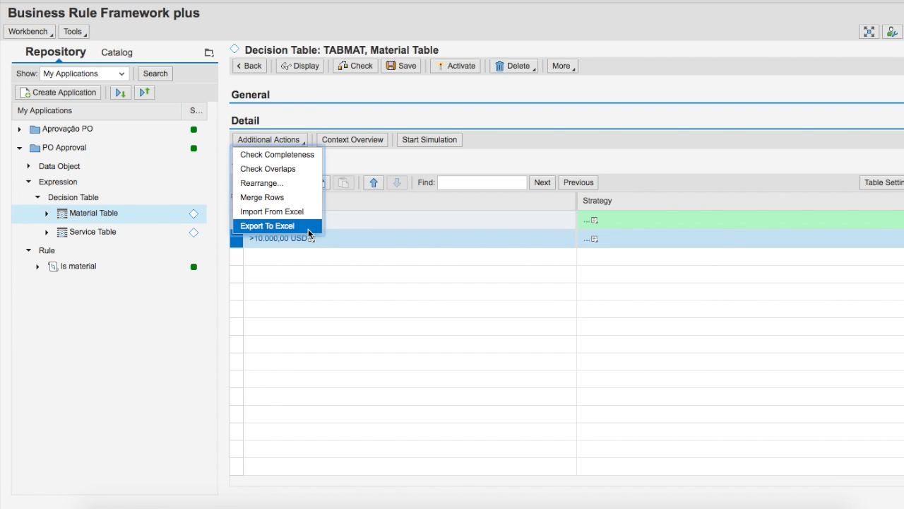
left_click(308, 275)
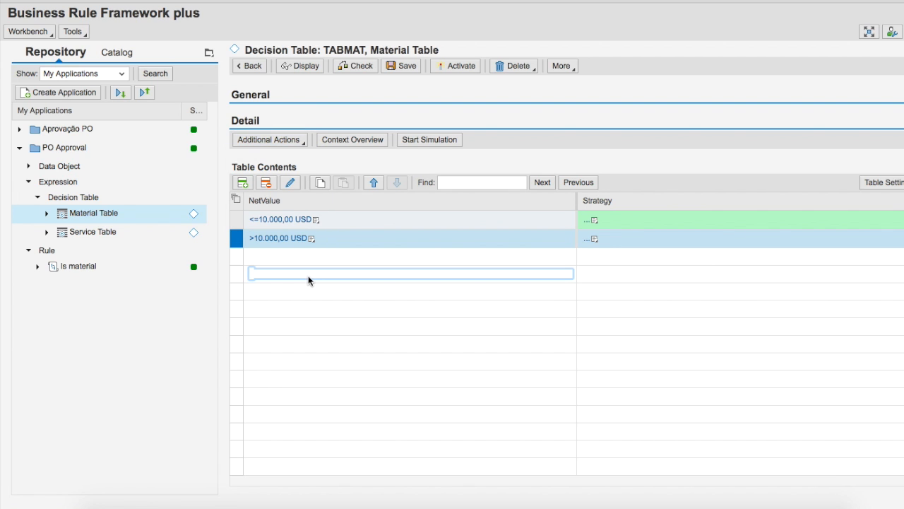
Set Strategy to A for the <=10.000,00 USD row and B for the >10.000,00 USD row, and save the Material Table
left_click(405, 67)
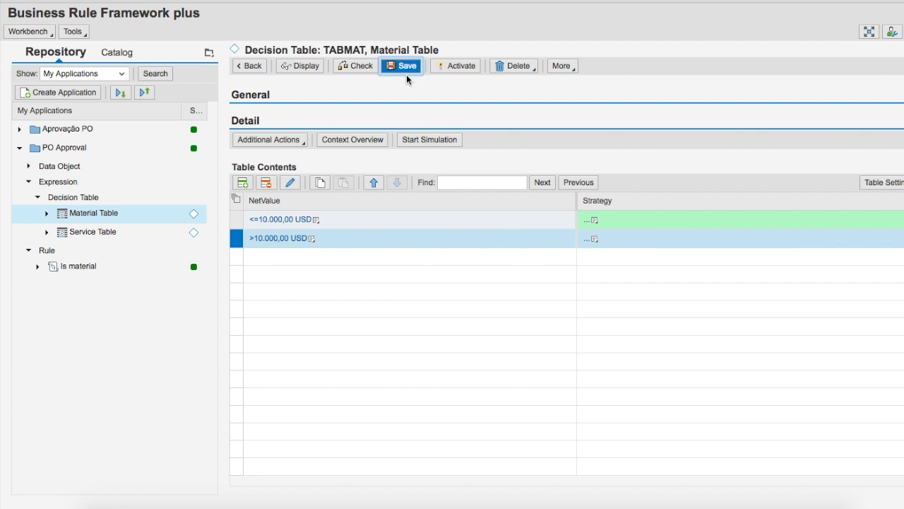
left_click(596, 226)
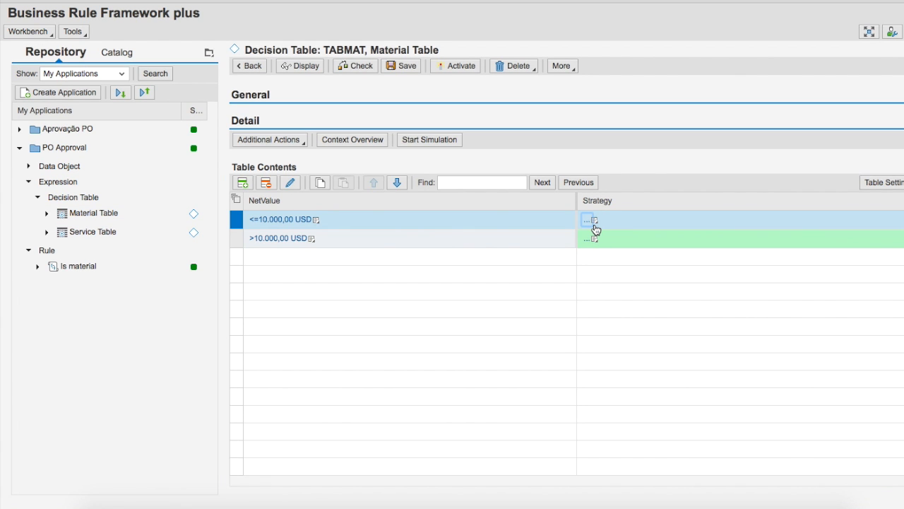
left_click(596, 226)
left_click(578, 231)
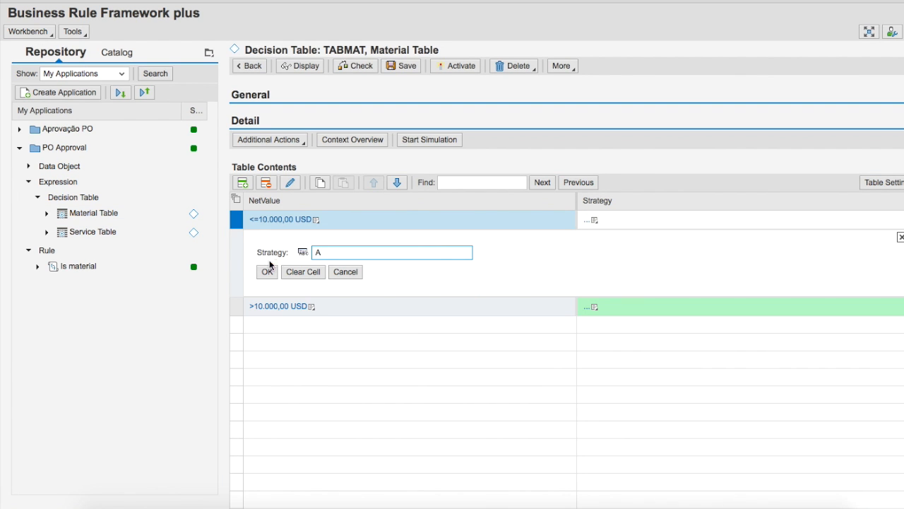
type("A")
left_click(267, 272)
left_click(595, 240)
left_click(560, 254)
type("B")
left_click(267, 290)
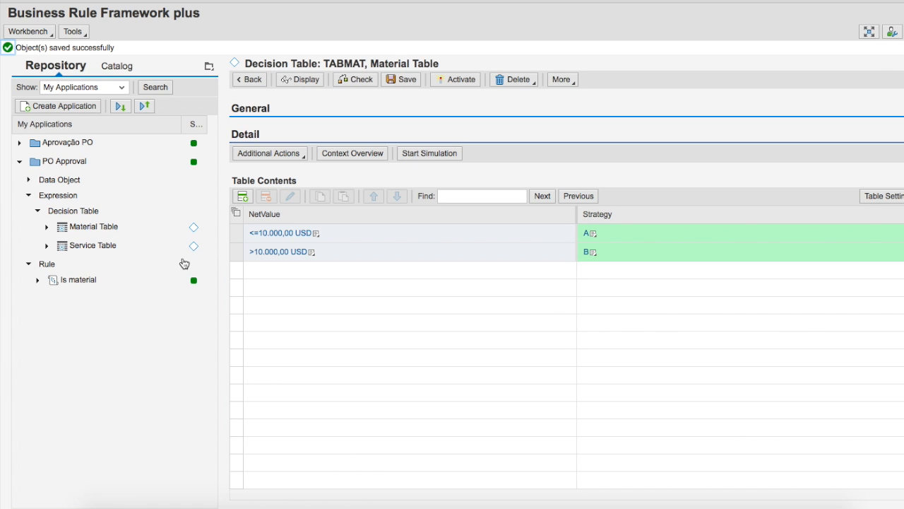
Edit the Service Table decision table and insert PurchGrp as a condition column from the context data objects
left_click(93, 246)
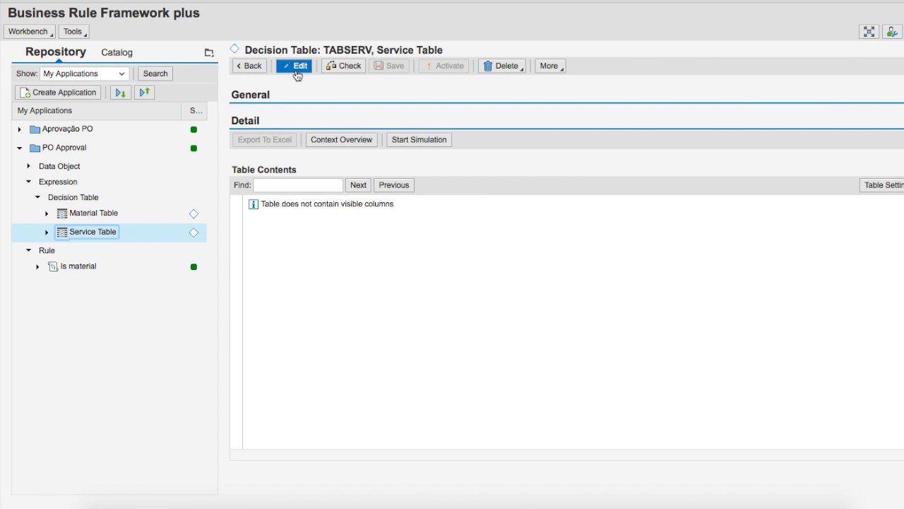
left_click(296, 67)
left_click(882, 185)
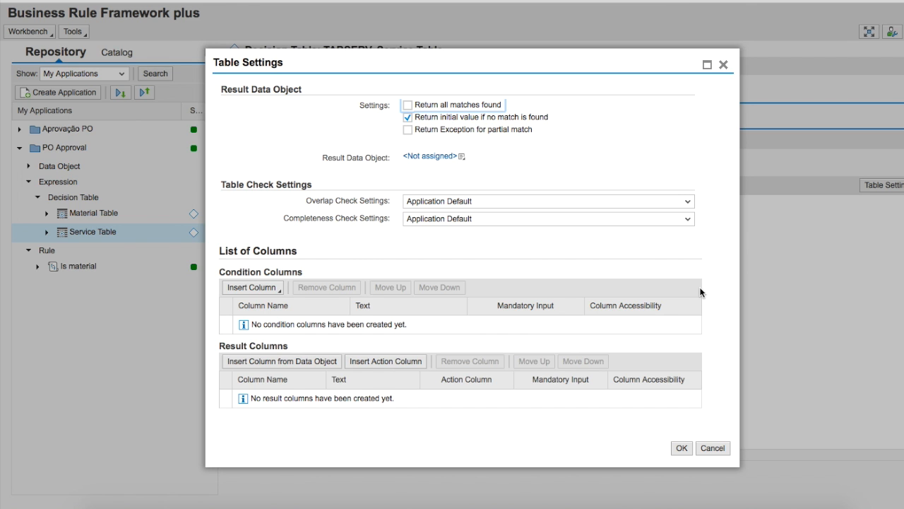
left_click(279, 287)
left_click(279, 306)
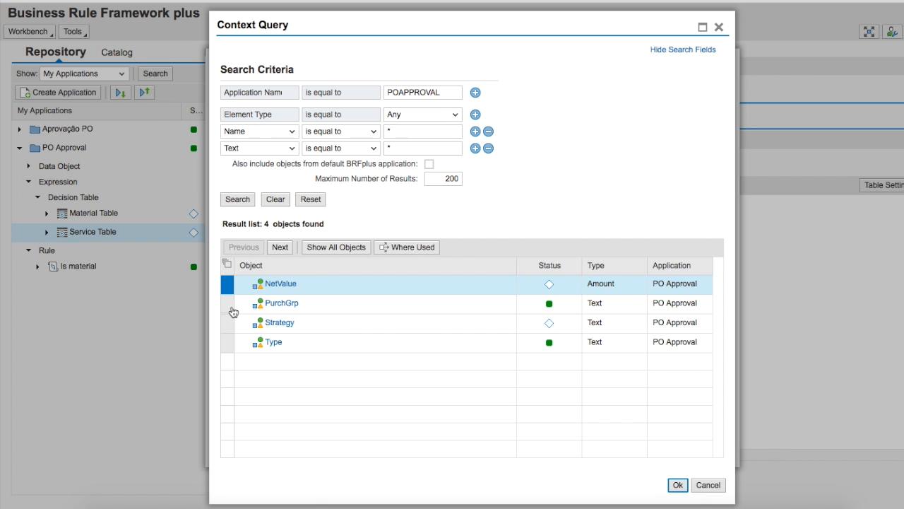
left_click(232, 308)
left_click(678, 484)
Insert the Strategy data object as the result column of the Service Table and apply the table settings
left_click(295, 363)
left_click(238, 208)
left_click(227, 322)
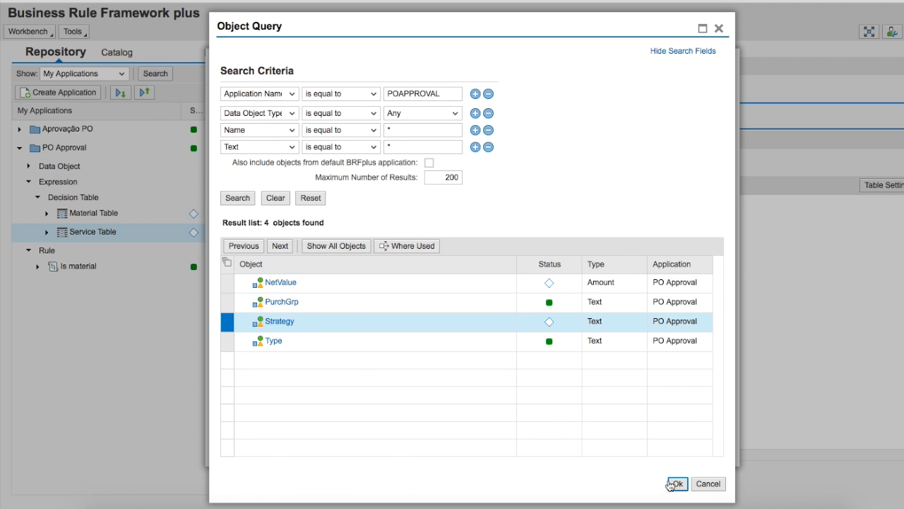
left_click(677, 484)
left_click(682, 448)
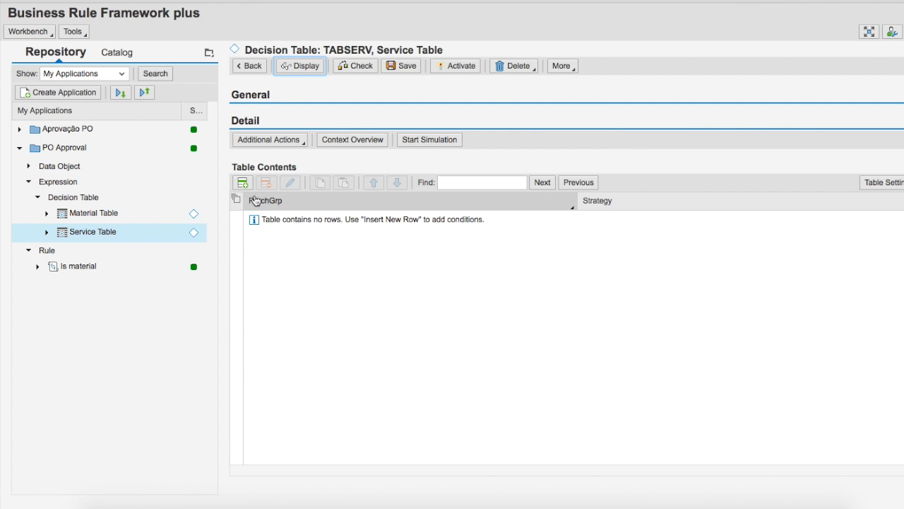
Add a first row to the Service Table with PurchGrp equal to 007 and Strategy A
left_click(243, 182)
left_click(260, 224)
left_click(247, 230)
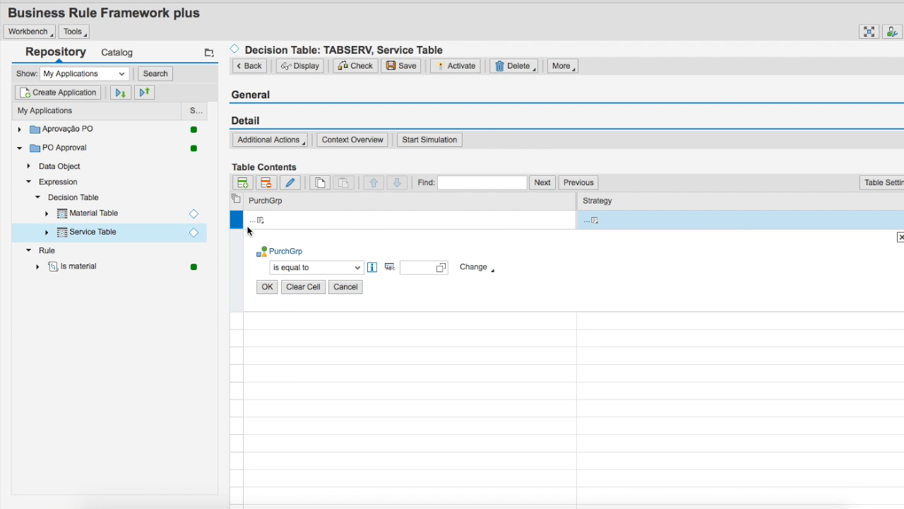
left_click(420, 267)
type("007")
left_click(267, 286)
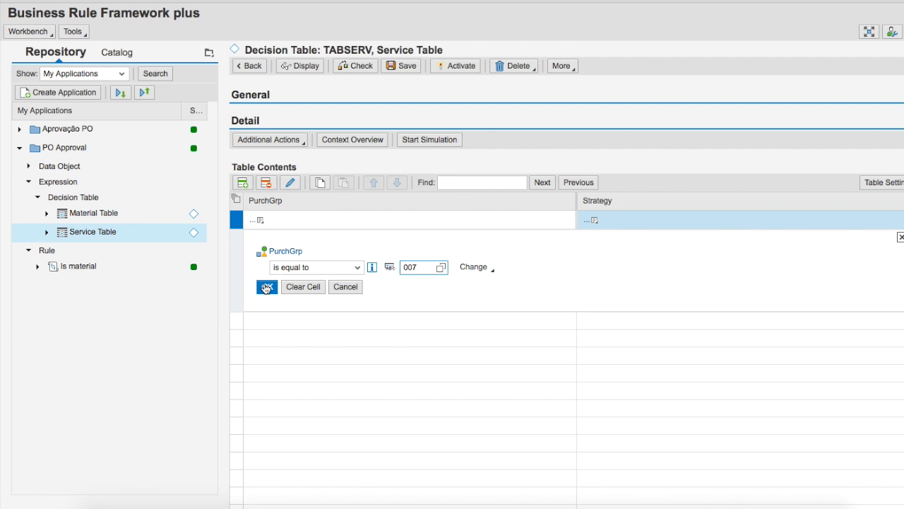
left_click(593, 221)
left_click(561, 234)
type("A")
left_click(267, 272)
Add a second row to the Service Table with PurchGrp equal to 008 and Strategy B
left_click(243, 183)
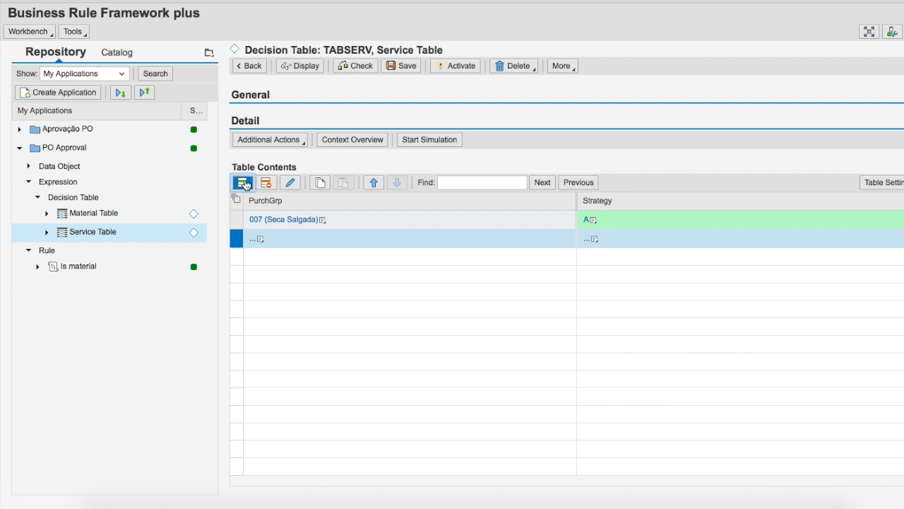
left_click(261, 240)
left_click(240, 252)
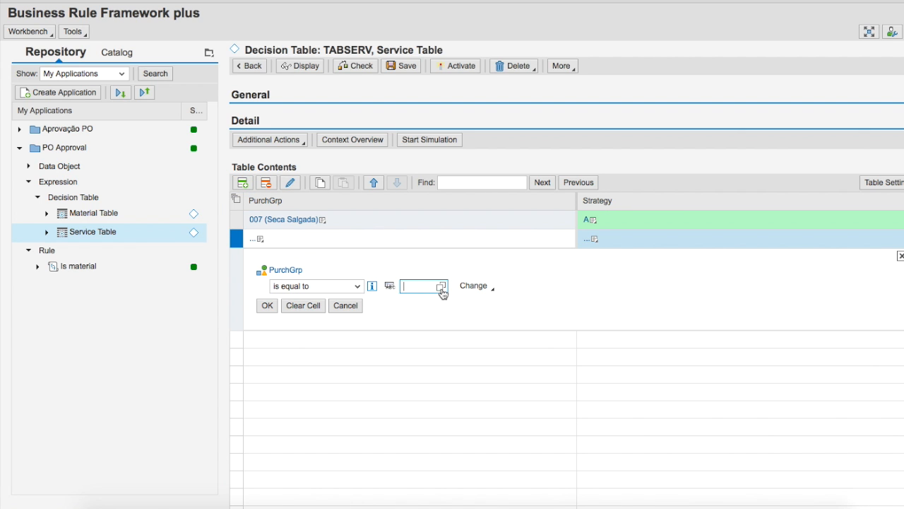
type("008")
left_click(266, 306)
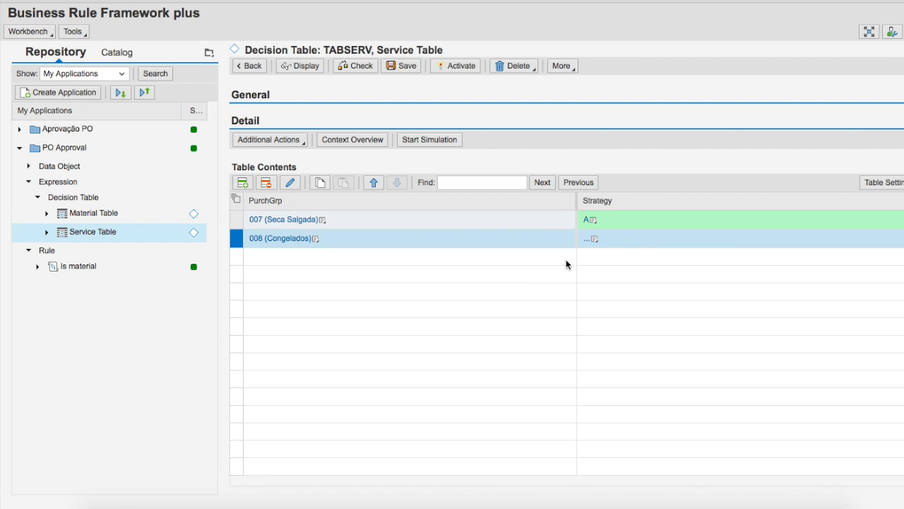
left_click(594, 239)
left_click(571, 250)
type("B")
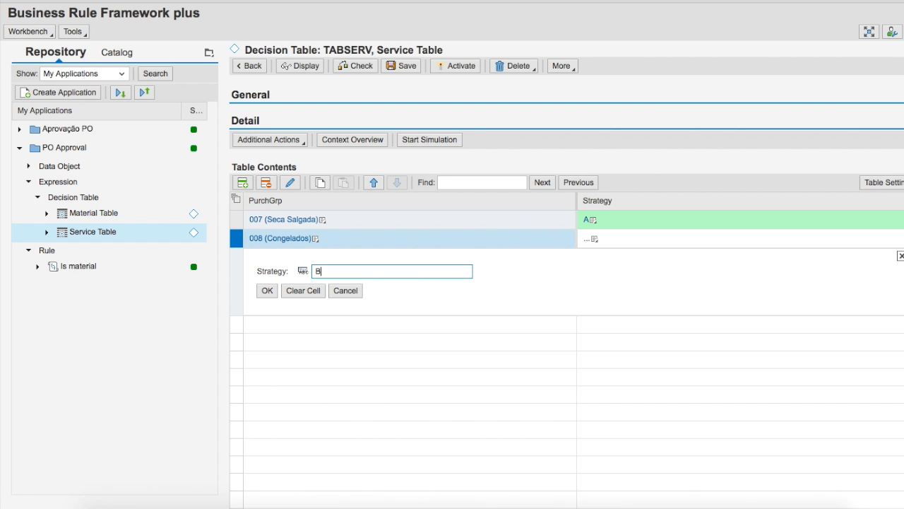
left_click(268, 293)
Activate the Service Table including its referenced objects, and activate the Material Table as well
left_click(456, 65)
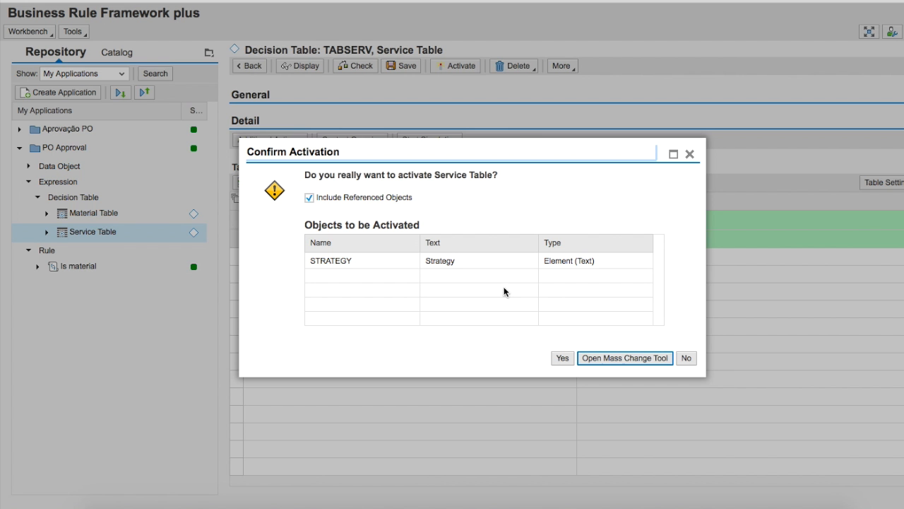
left_click(563, 358)
left_click(71, 226)
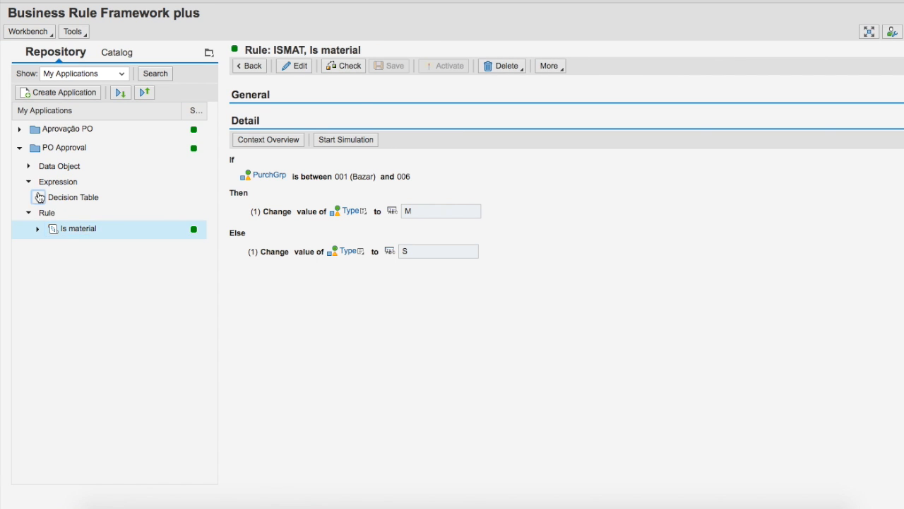
left_click(40, 197)
left_click(87, 213)
left_click(295, 65)
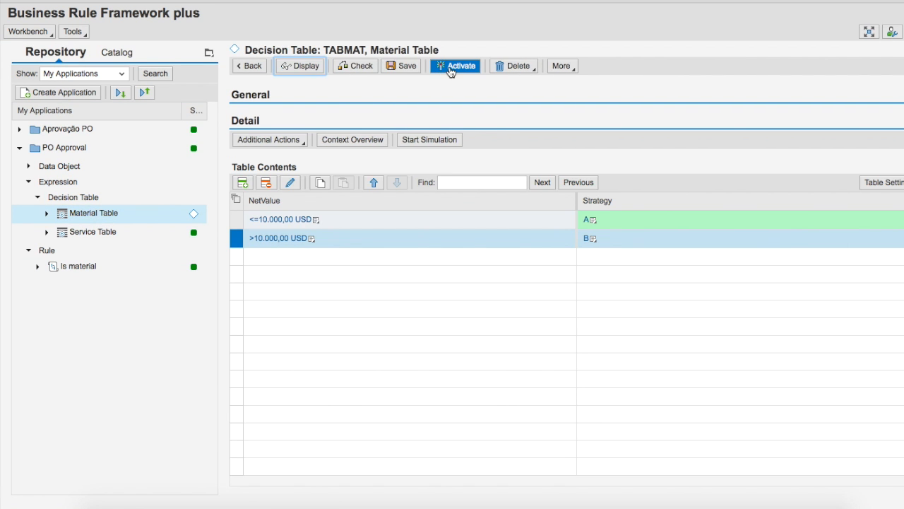
left_click(447, 68)
left_click(570, 361)
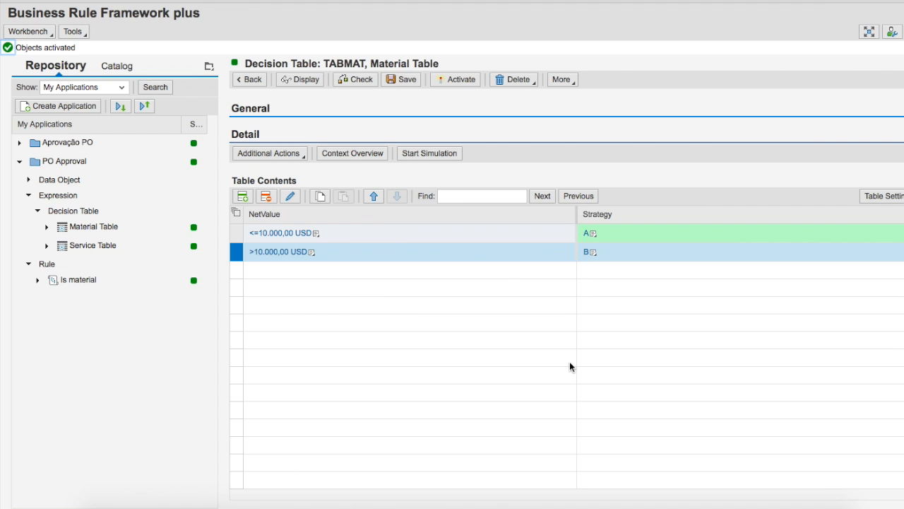
Create a rule named DECSTRAT in PO Approval with the short text and text "Decide strategy"
left_click(29, 195)
right_click(47, 200)
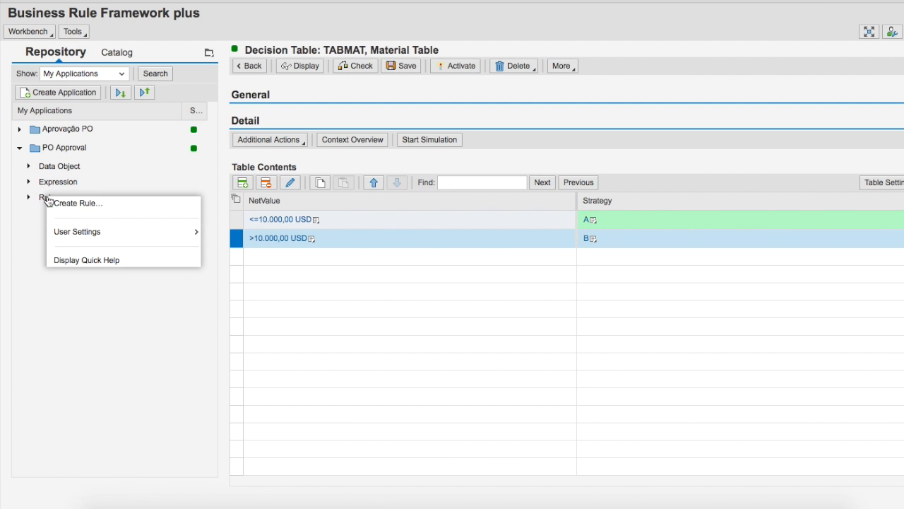
left_click(83, 204)
type("DECSTRAT")
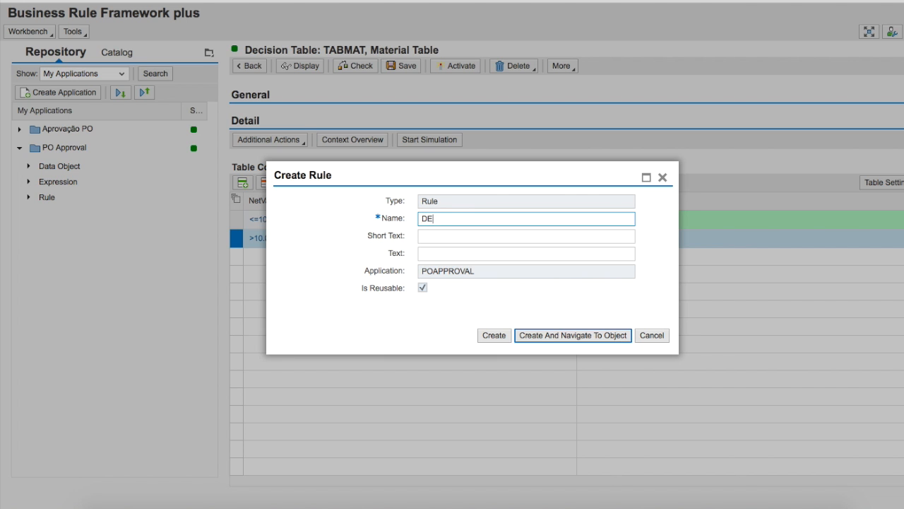
key("Tab")
type("Decide strategy")
key("Tab")
type("Decide strategy")
left_click(494, 335)
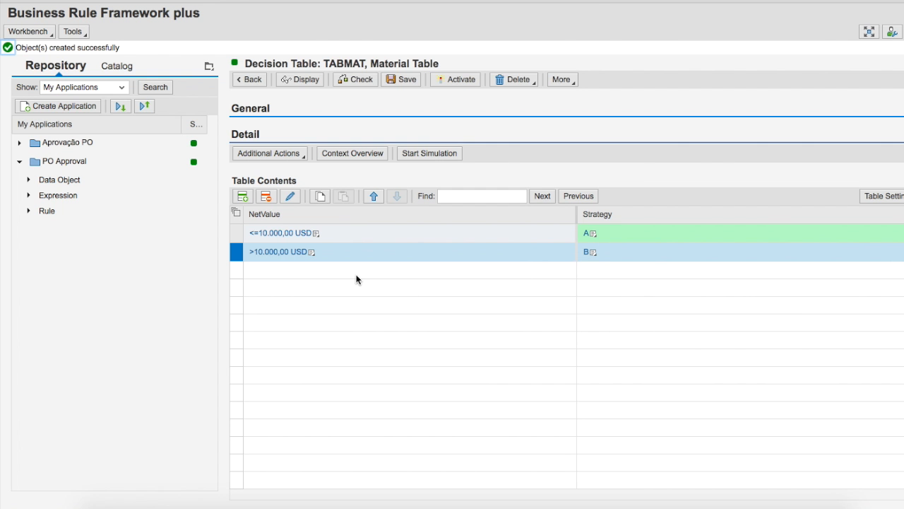
Edit the Decide strategy rule and use a value range from the Type context parameter as its If condition
left_click(28, 210)
left_click(84, 218)
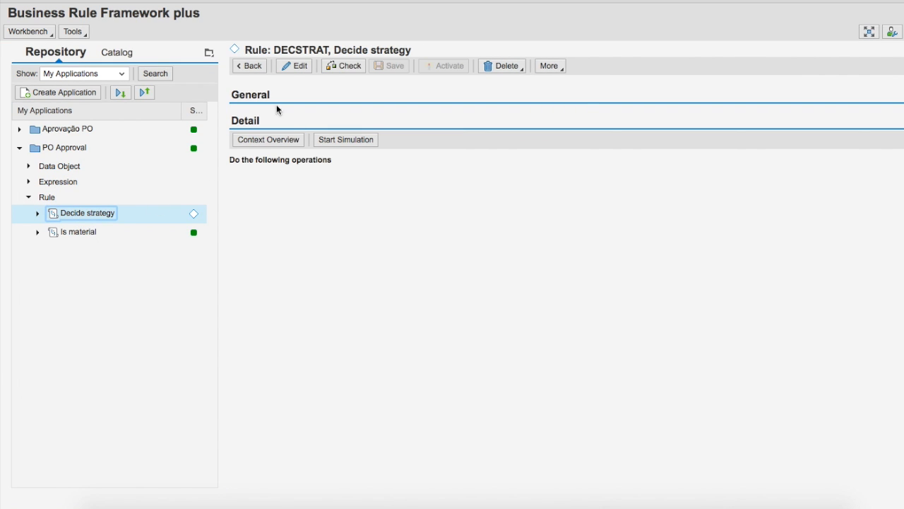
left_click(294, 67)
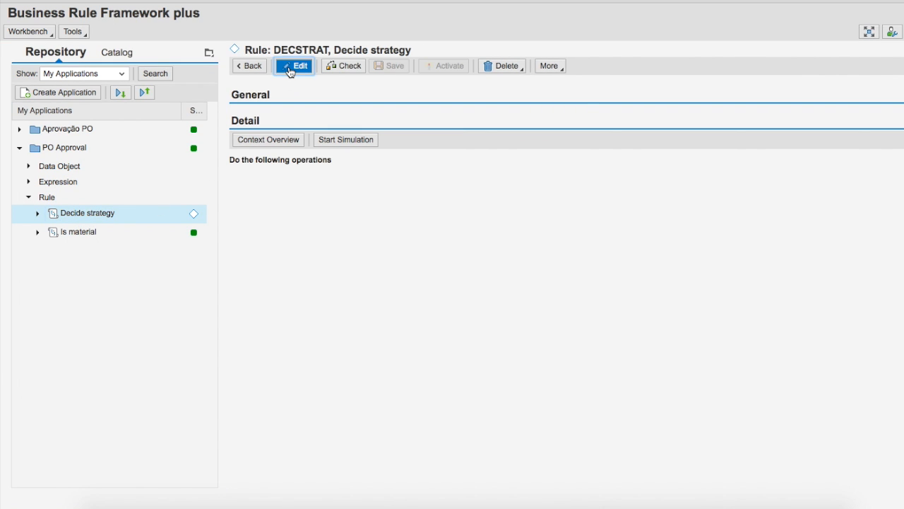
left_click(311, 167)
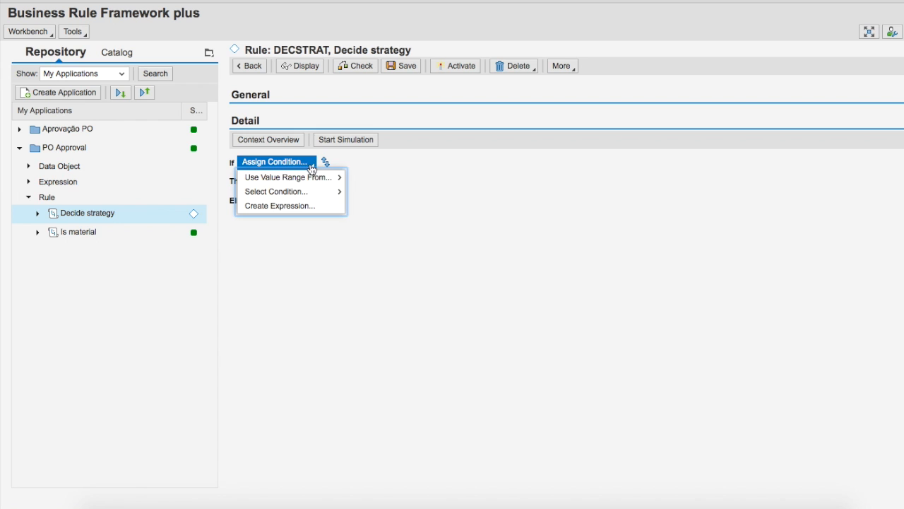
mouse_move(319, 178)
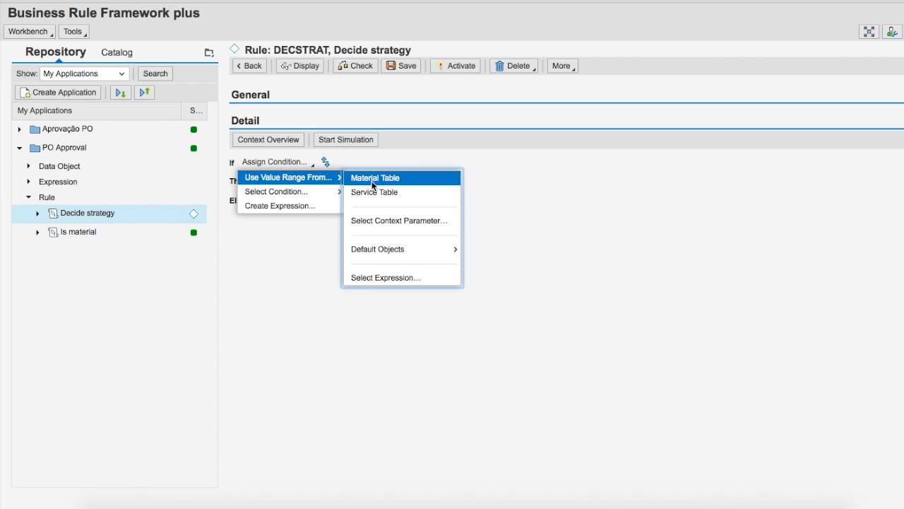
left_click(380, 219)
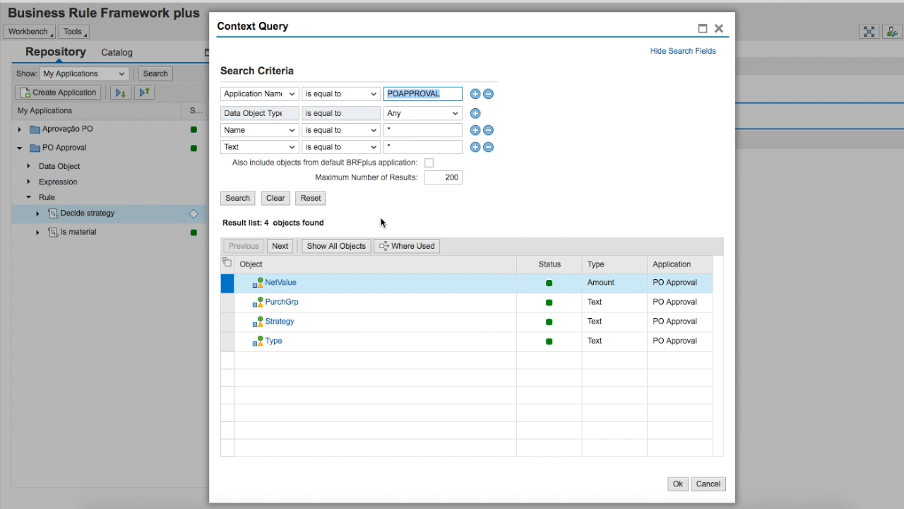
left_click(230, 342)
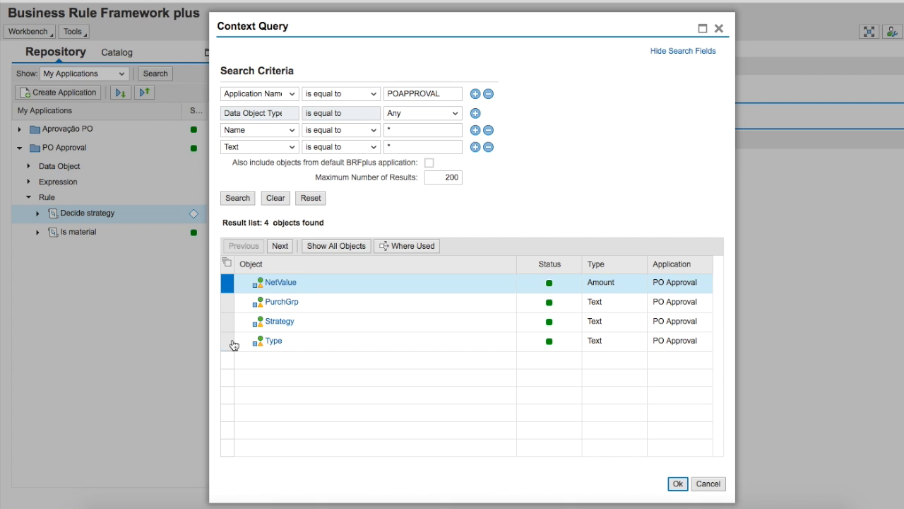
left_click(677, 484)
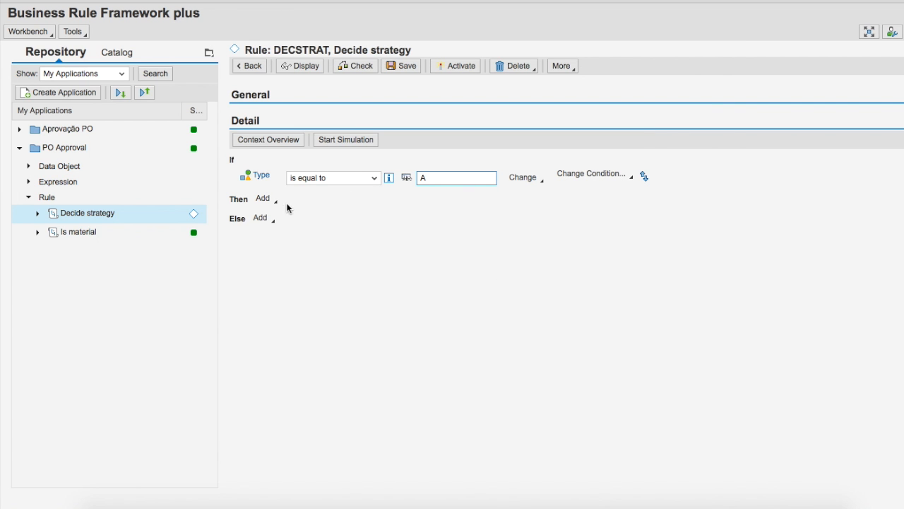
Add processing of the Material Table expression to the Then branch and set the Type condition value to M
left_click(269, 199)
mouse_move(294, 245)
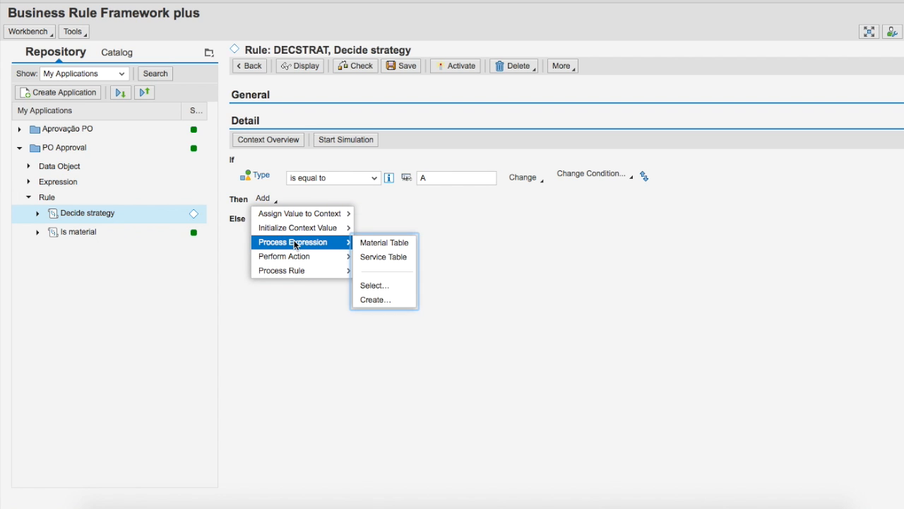
left_click(390, 245)
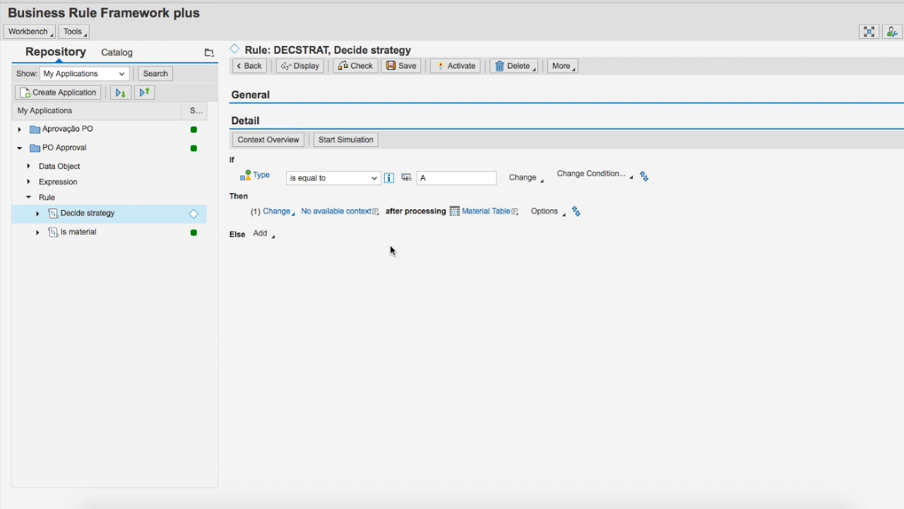
left_click(433, 178)
Assign Strategy as the context parameter changed after processing the Material Table
left_click(376, 212)
left_click(347, 237)
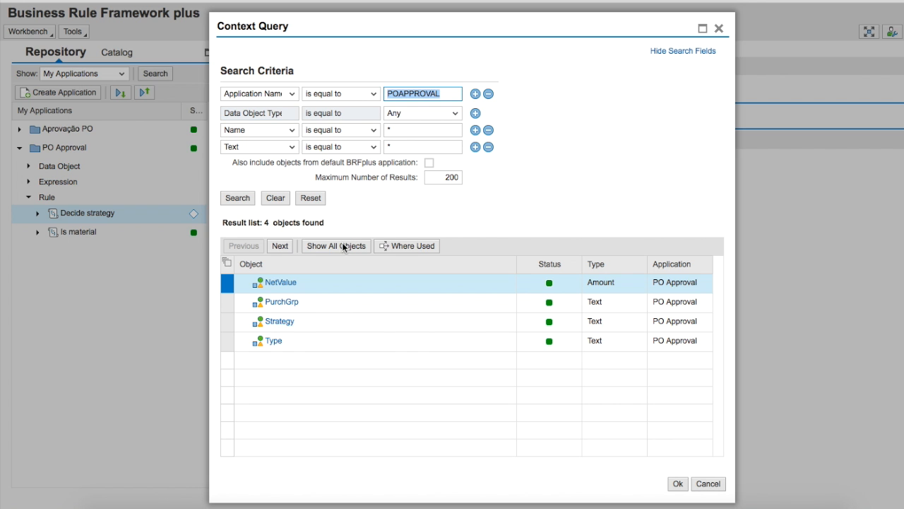
left_click(233, 322)
left_click(672, 484)
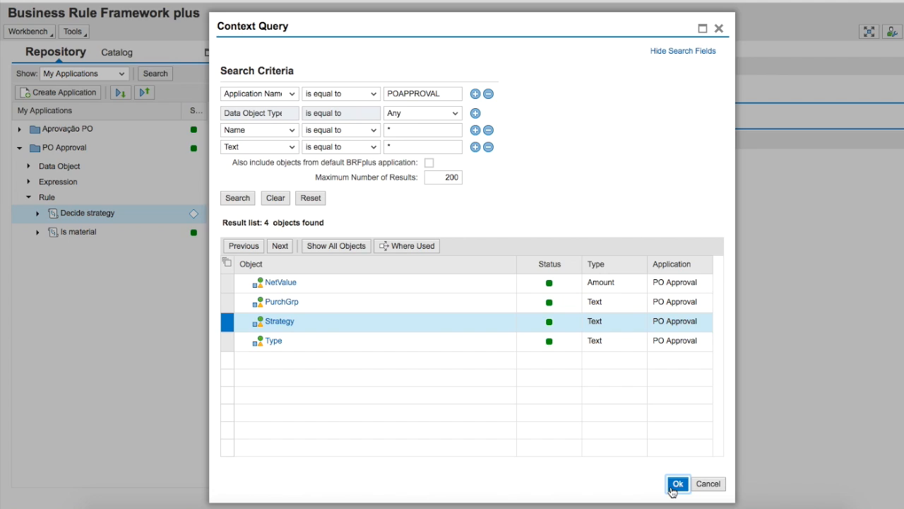
Add processing of the Service Table expression to the rule's Else branch
left_click(272, 234)
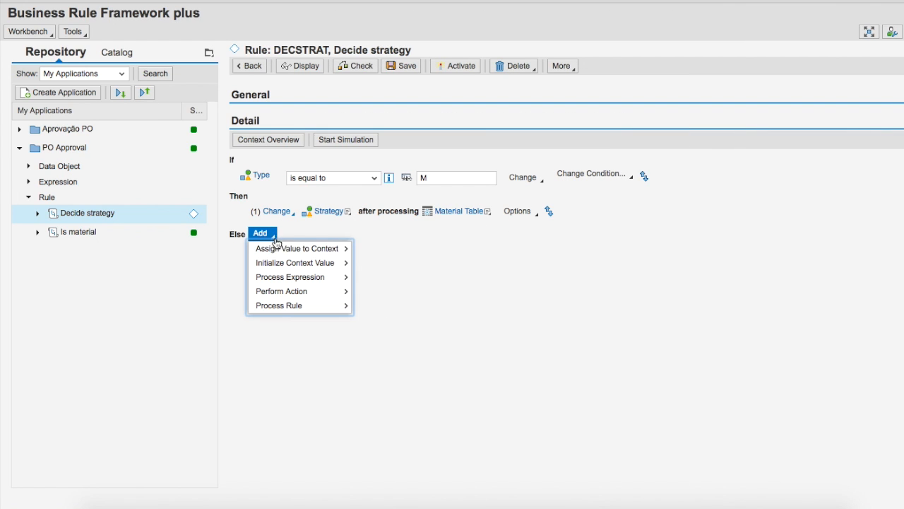
mouse_move(281, 252)
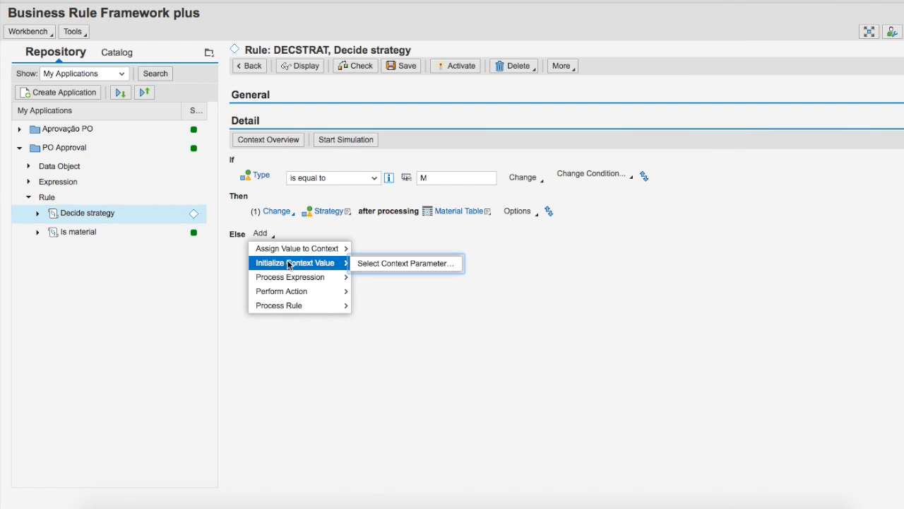
mouse_move(297, 278)
left_click(372, 292)
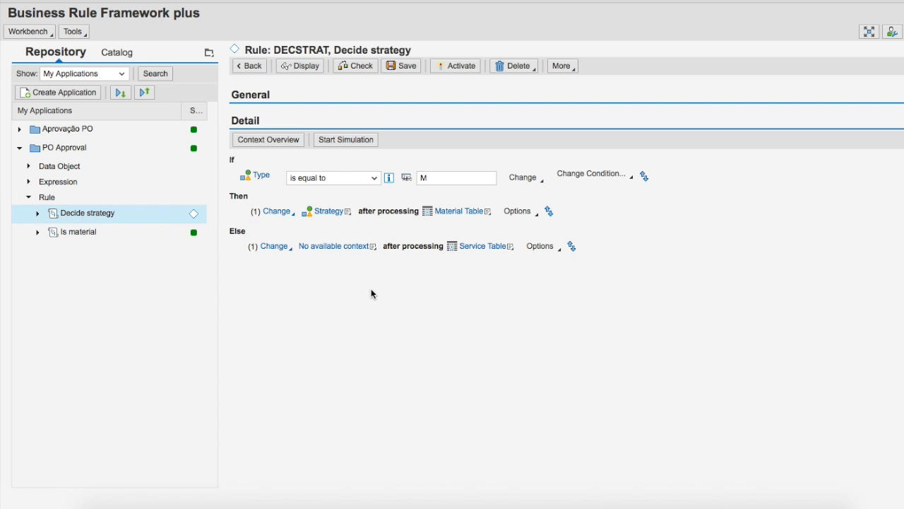
Assign Strategy as the context parameter changed after processing the Service Table, and save and activate the Decide strategy rule
left_click(375, 251)
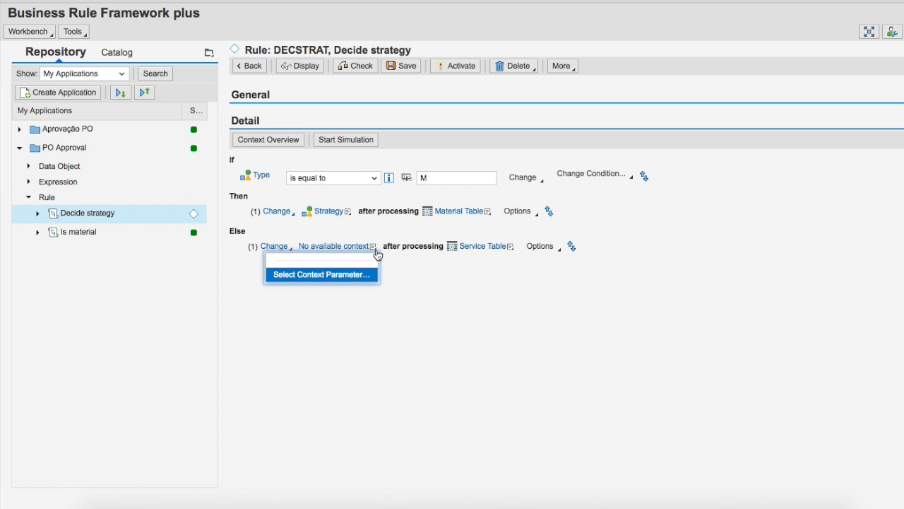
left_click(349, 275)
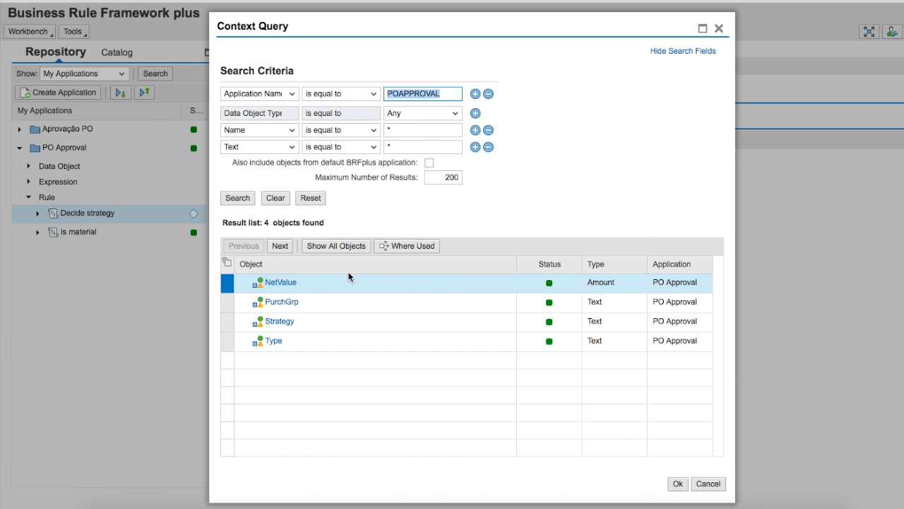
left_click(232, 322)
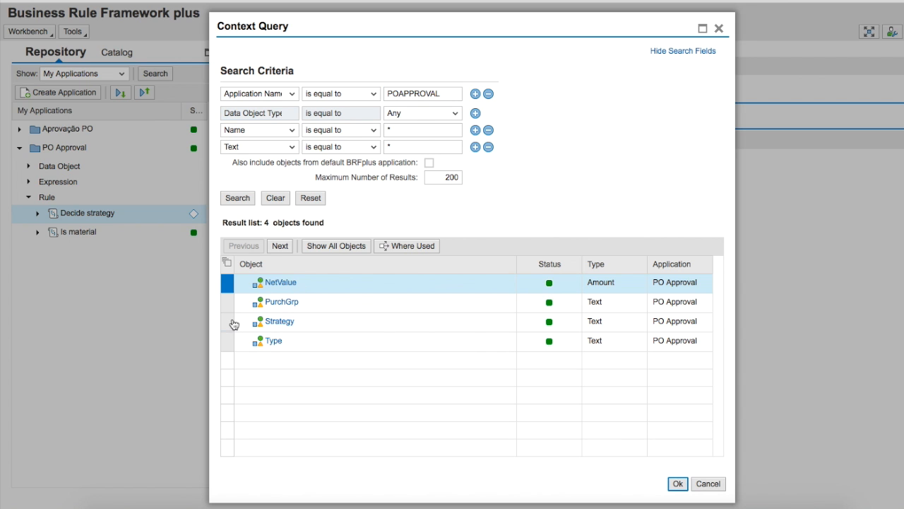
left_click(677, 483)
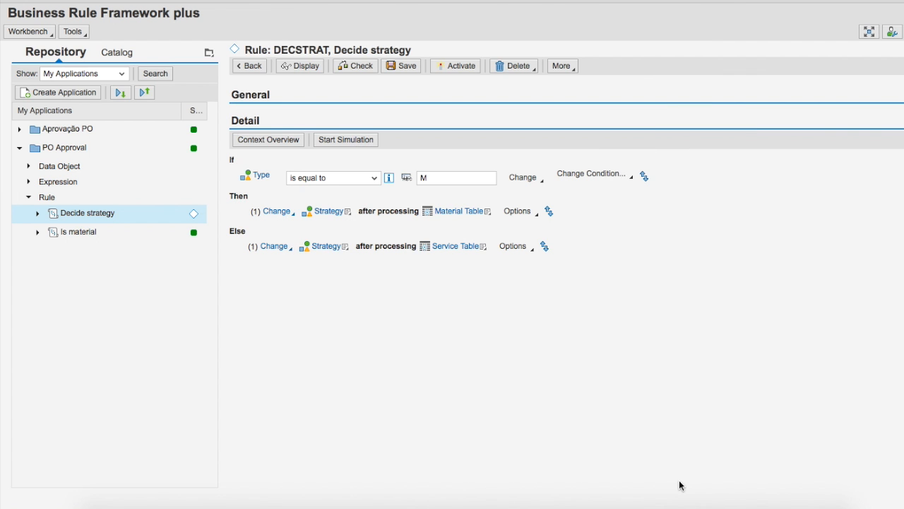
left_click(414, 67)
left_click(448, 67)
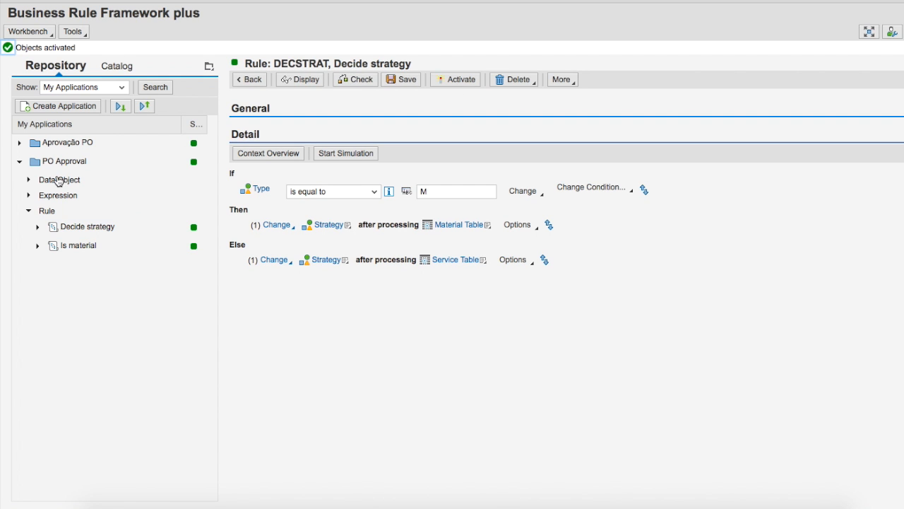
Create a ruleset in the PO Approval application with Decision as its name, short text and text
left_click(28, 210)
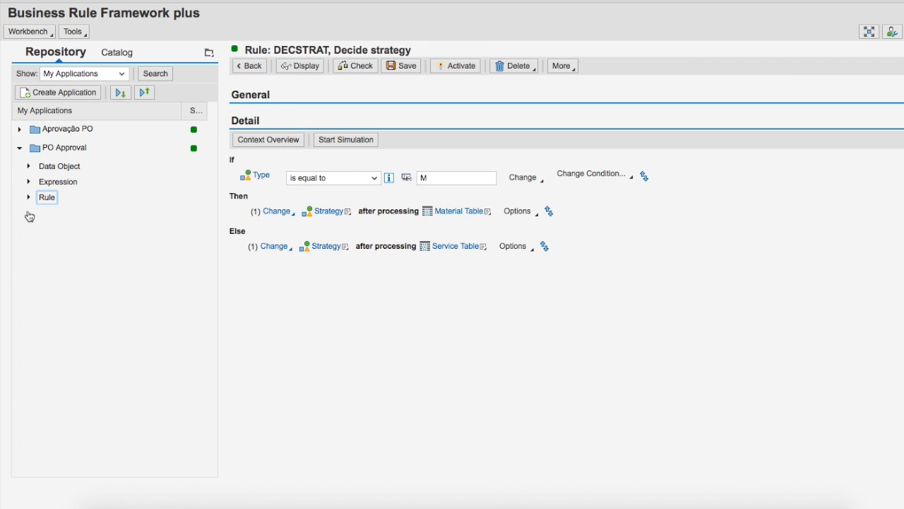
left_click(64, 152)
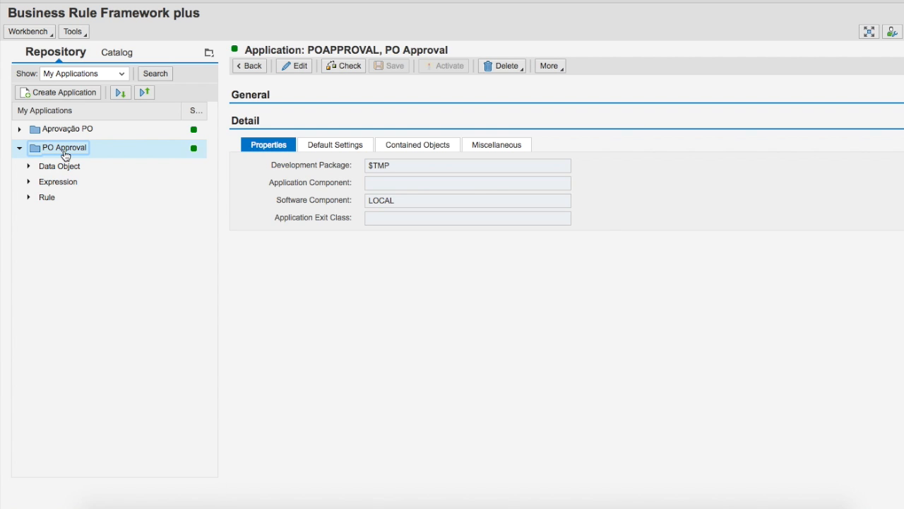
right_click(64, 154)
mouse_move(102, 151)
mouse_move(264, 219)
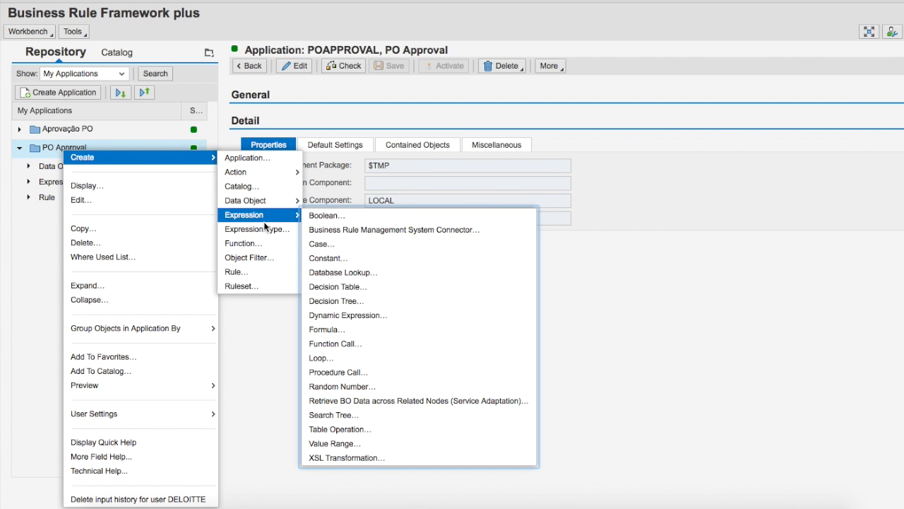
left_click(262, 287)
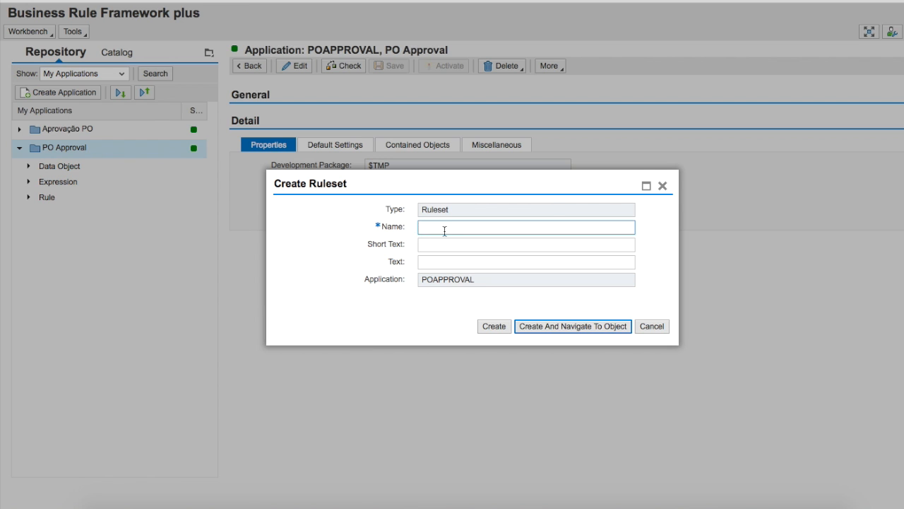
key("Tab")
type("D")
key("Tab")
type("Decisi")
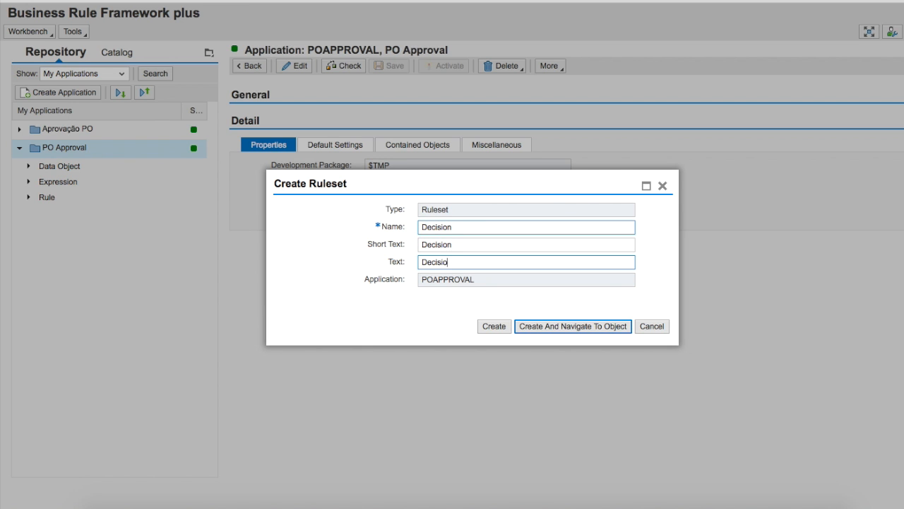
left_click(494, 326)
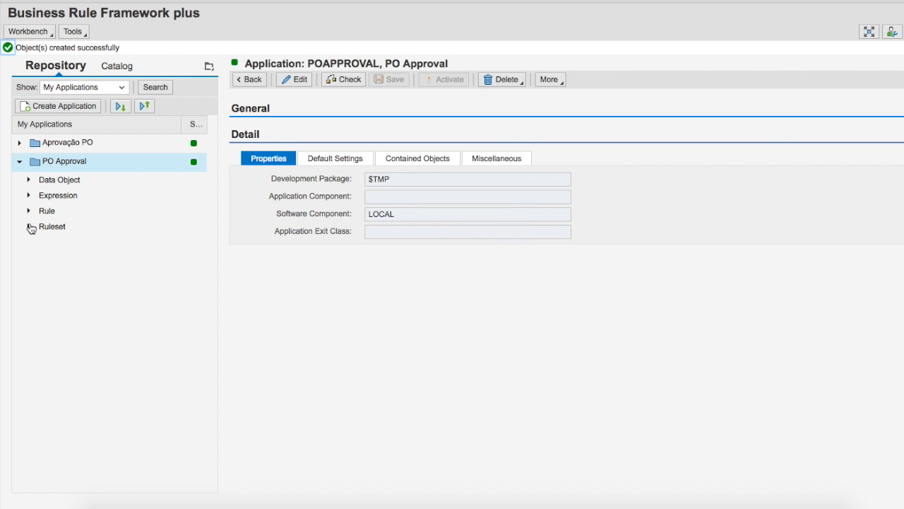
Open the Decision ruleset for editing and add the Type data object as a ruleset variable
left_click(28, 226)
left_click(68, 231)
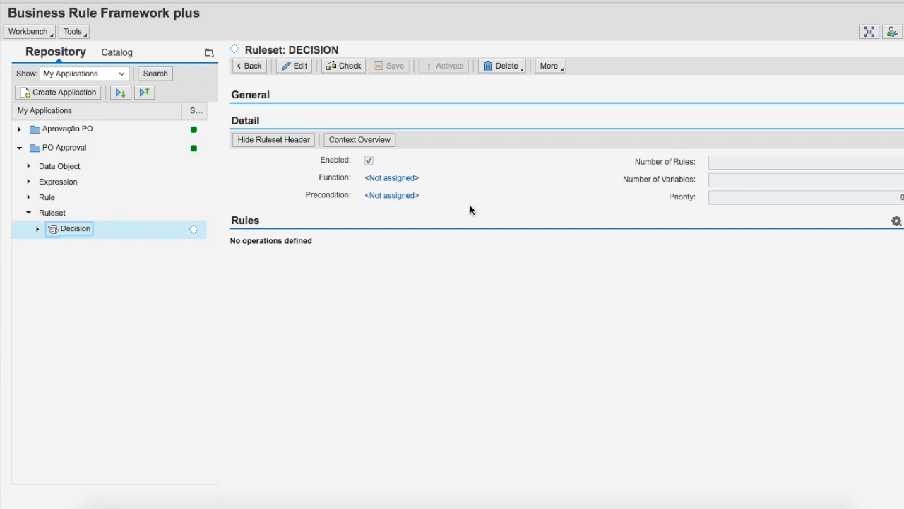
left_click(295, 66)
left_click(311, 239)
left_click(300, 252)
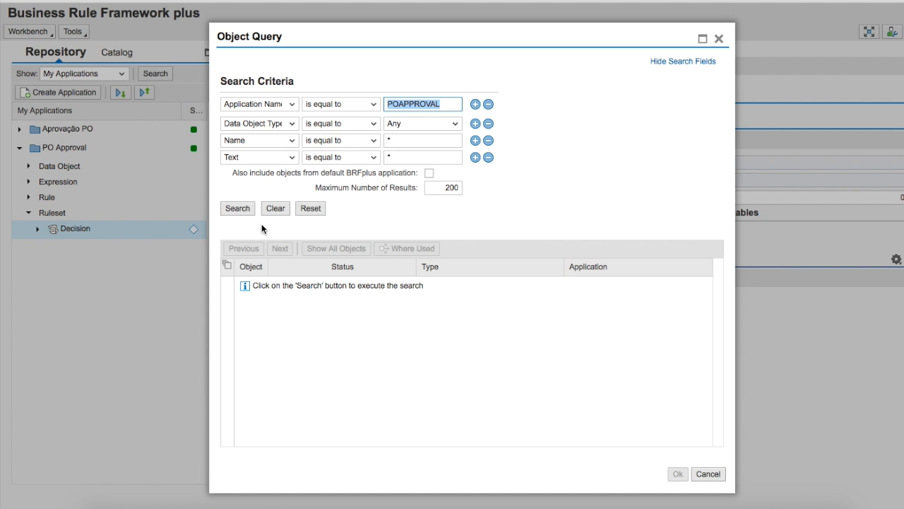
left_click(238, 199)
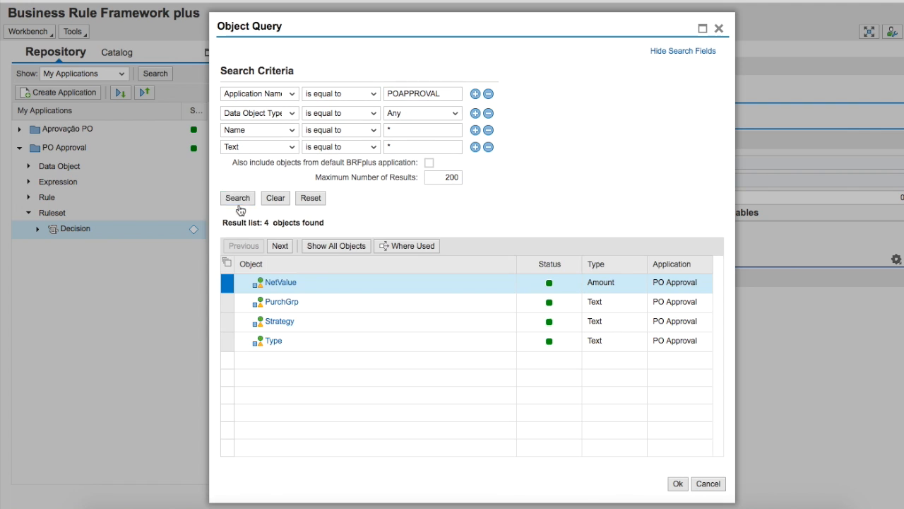
left_click(227, 343)
left_click(674, 484)
Insert the existing rule Is material into the Decision ruleset
left_click(257, 291)
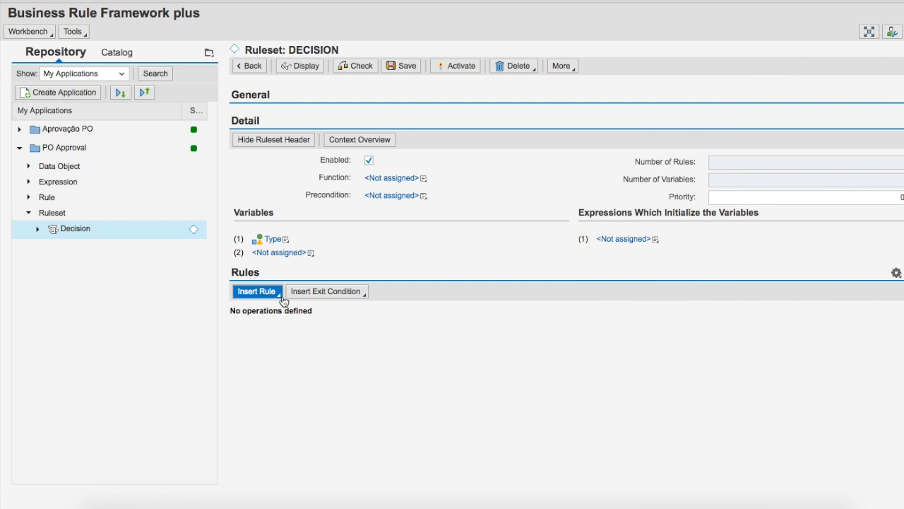
left_click(263, 320)
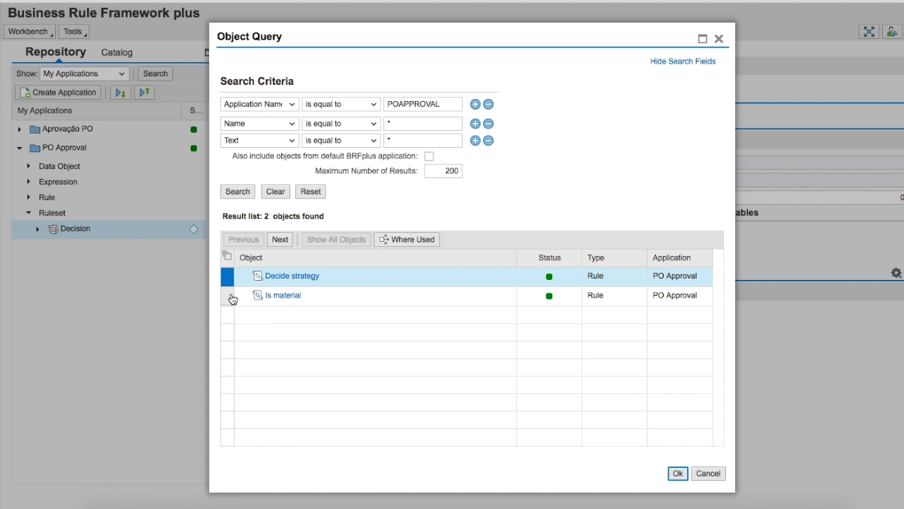
left_click(229, 296)
left_click(671, 473)
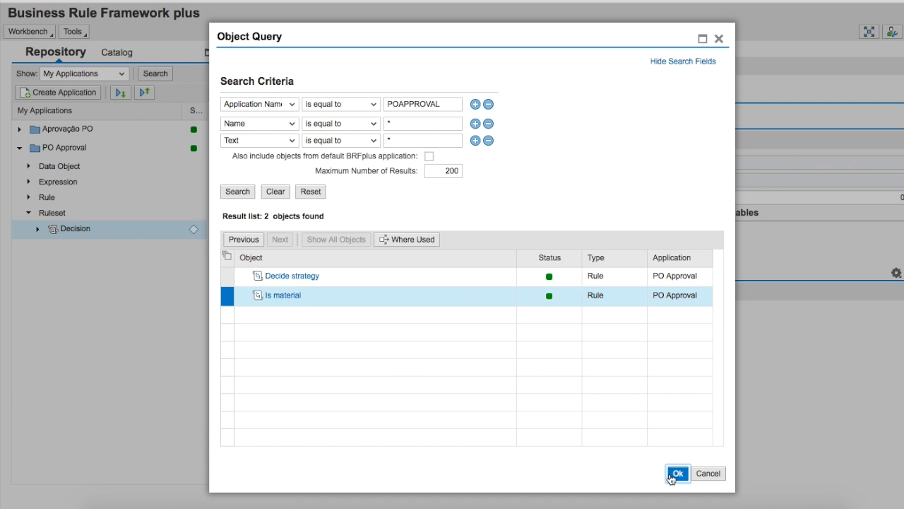
Describe the Is material rule entry as "Check type of PO" and save the ruleset
left_click(389, 322)
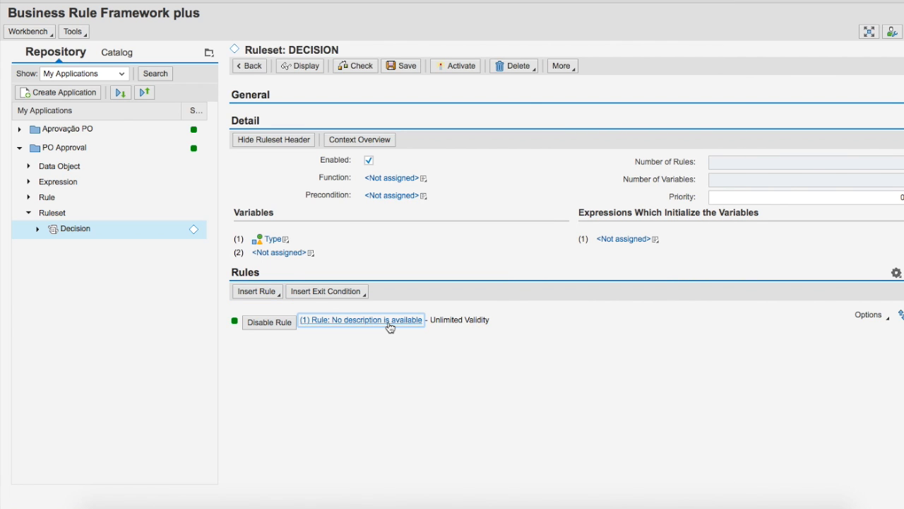
left_click(867, 316)
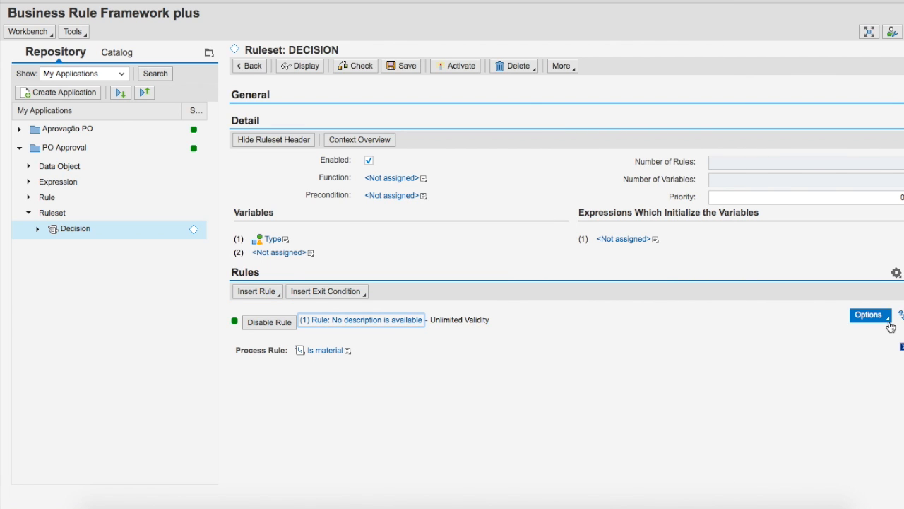
left_click(862, 418)
left_click(495, 366)
type("D")
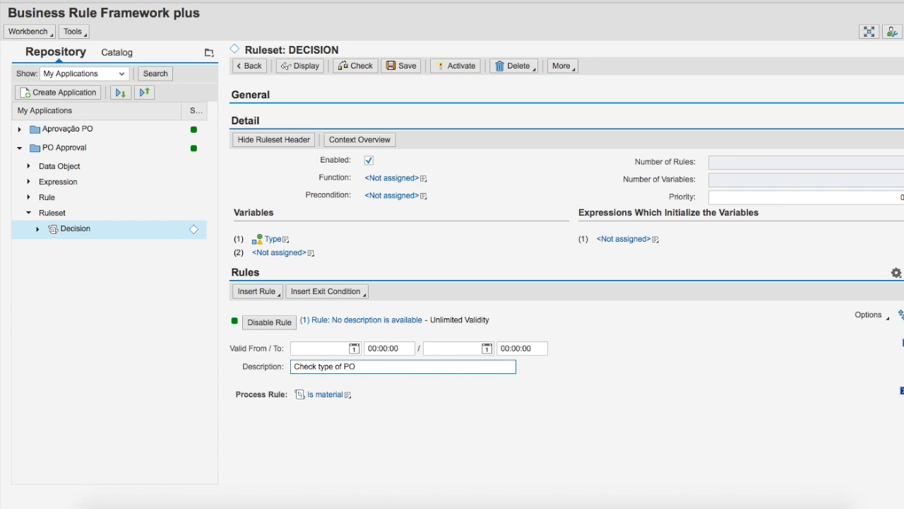
key("Return")
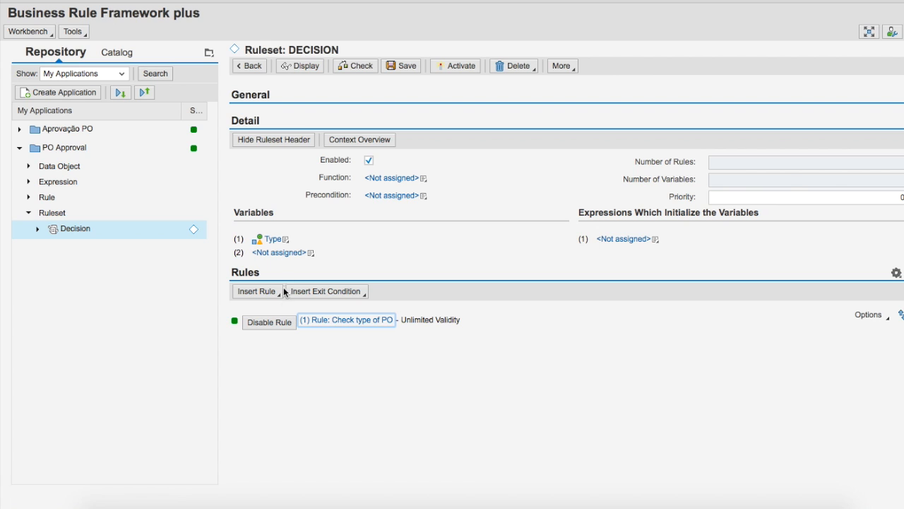
left_click(406, 67)
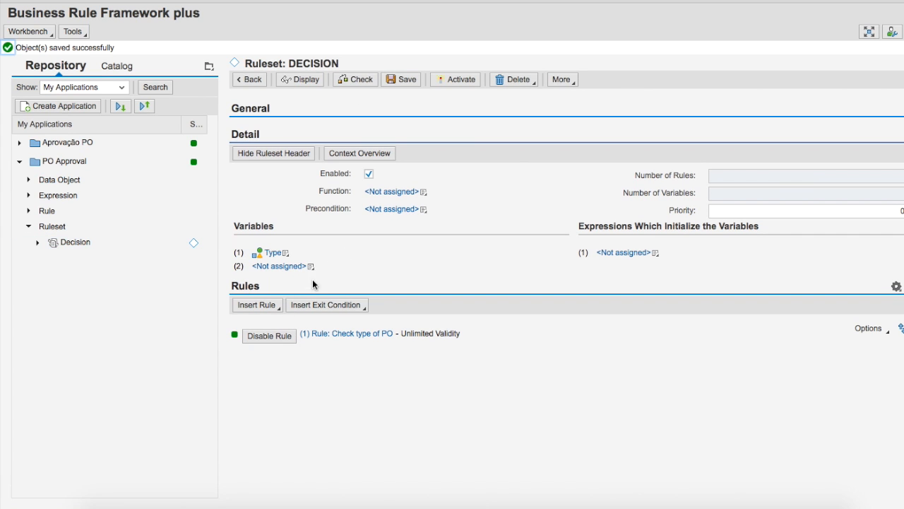
Insert the existing rule Decide strategy into the ruleset and move it below the Check type of PO rule
left_click(273, 306)
left_click(253, 335)
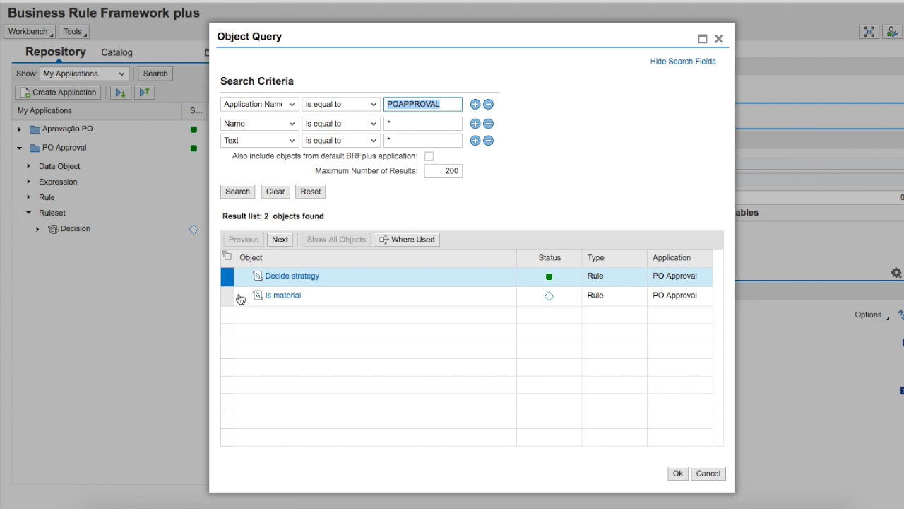
left_click(677, 474)
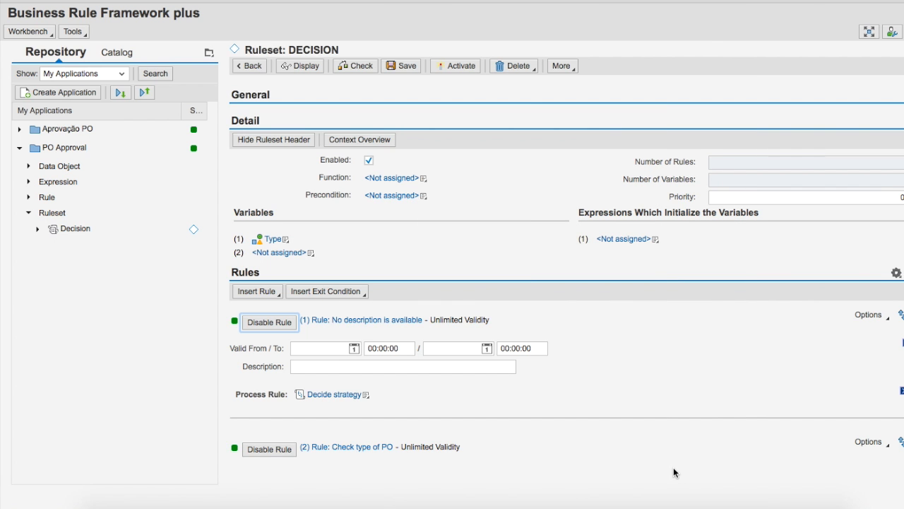
left_click(869, 315)
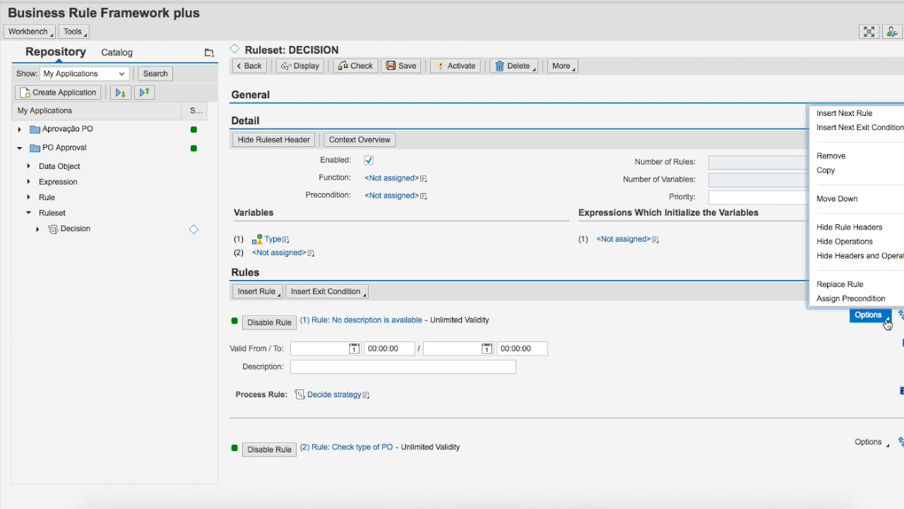
left_click(856, 200)
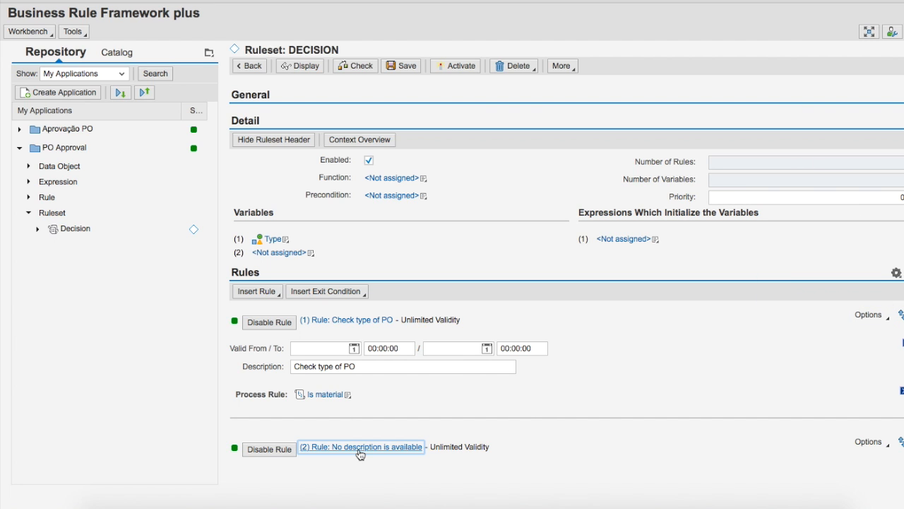
Show the header of the second rule and describe it as "Decide strategy after type determination"
left_click(883, 445)
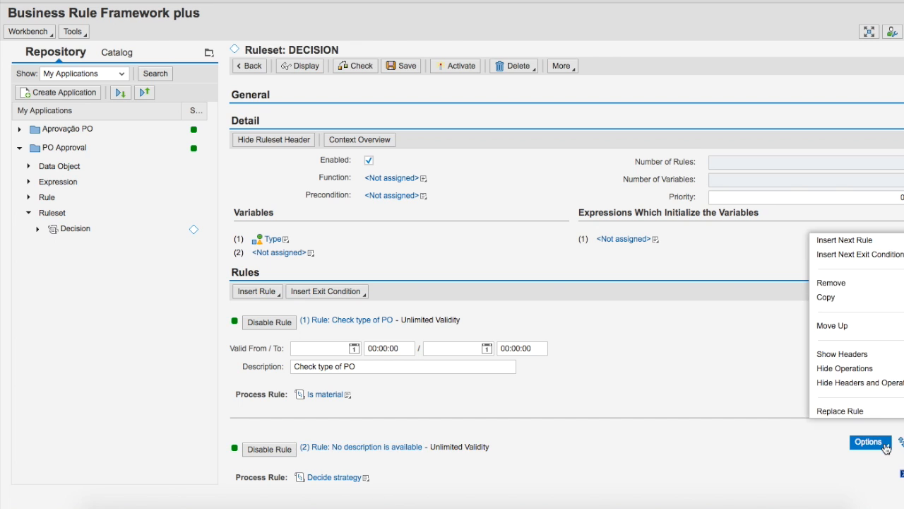
left_click(857, 347)
left_click(424, 493)
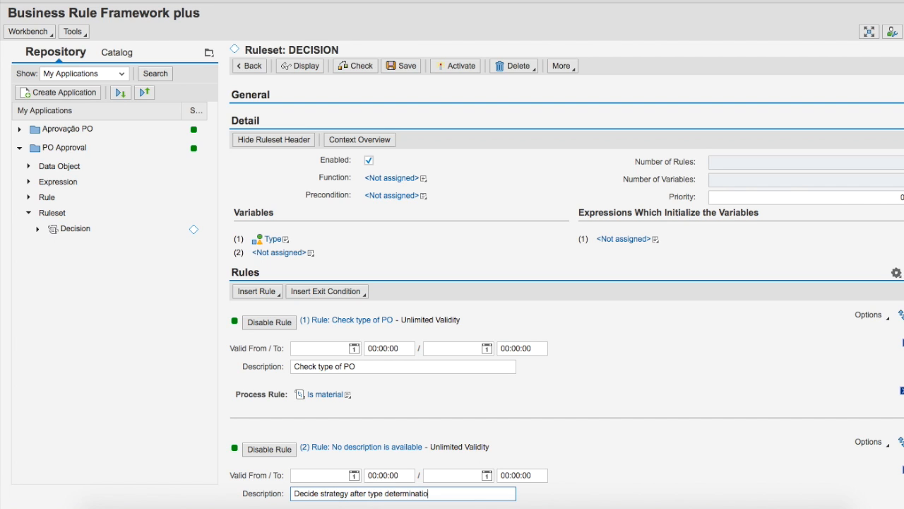
key("Return")
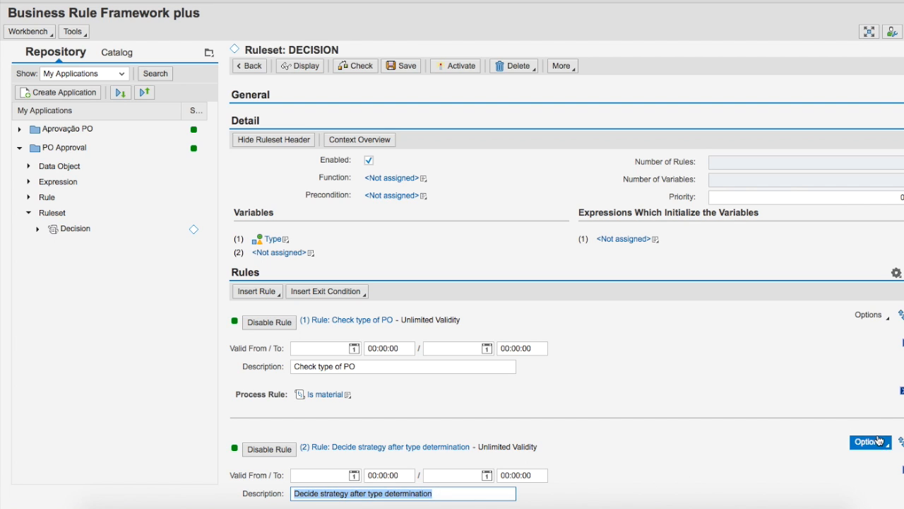
Collapse the details of both rules and activate the Decision ruleset
left_click(903, 469)
left_click(902, 390)
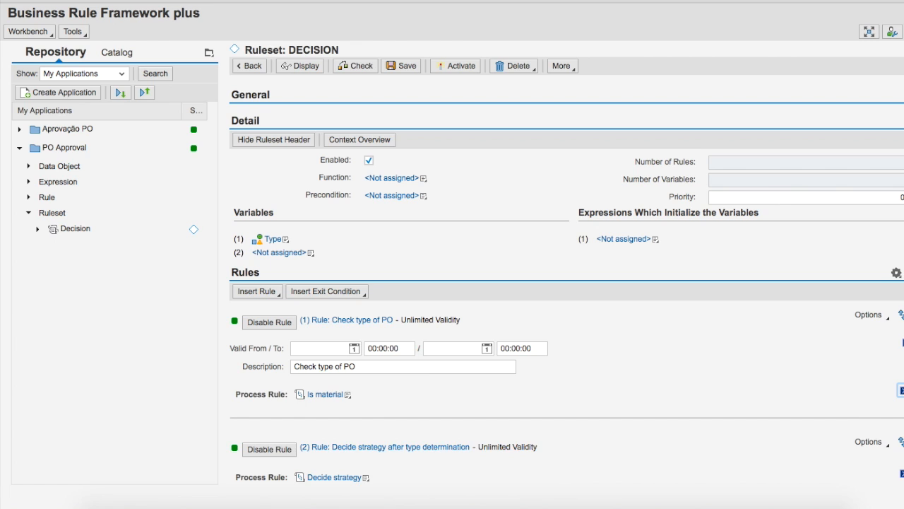
left_click(902, 343)
left_click(902, 406)
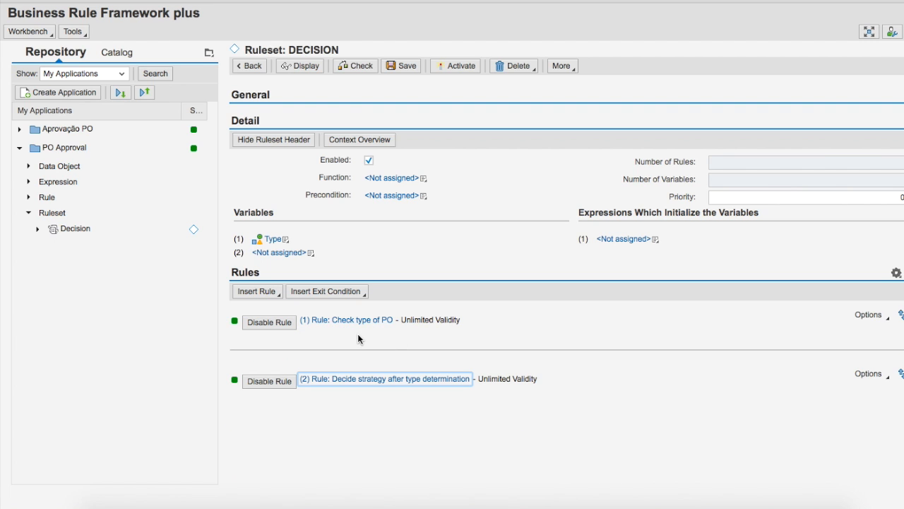
left_click(458, 67)
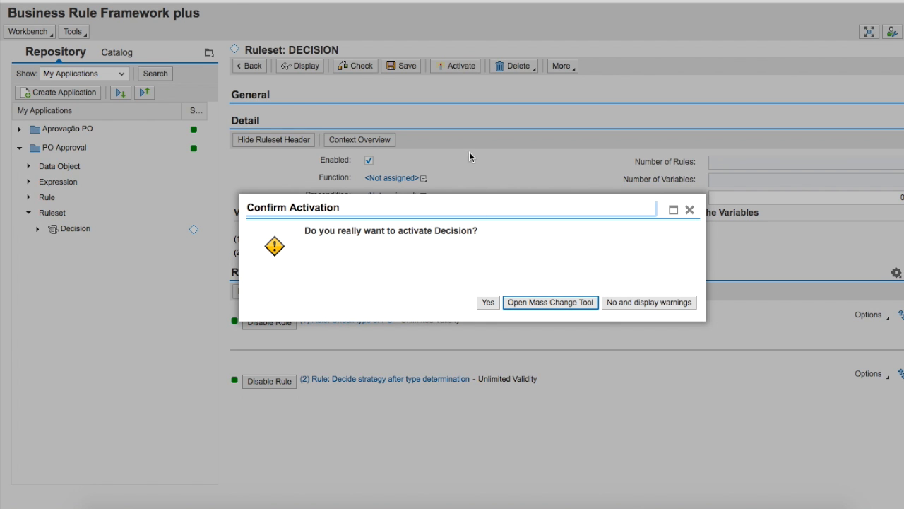
left_click(489, 302)
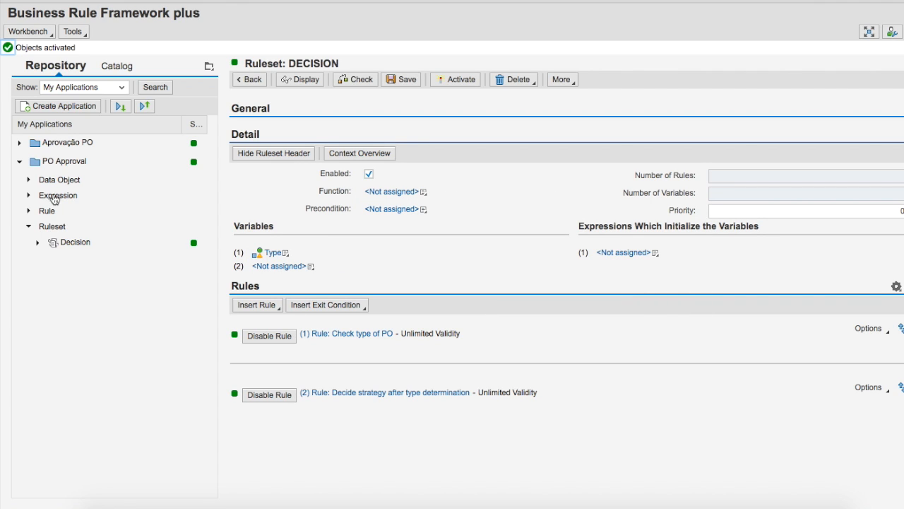
Create the function FDecide in PO Approval with short text and text "Decision Function", and open it
left_click(28, 226)
left_click(74, 155)
right_click(74, 155)
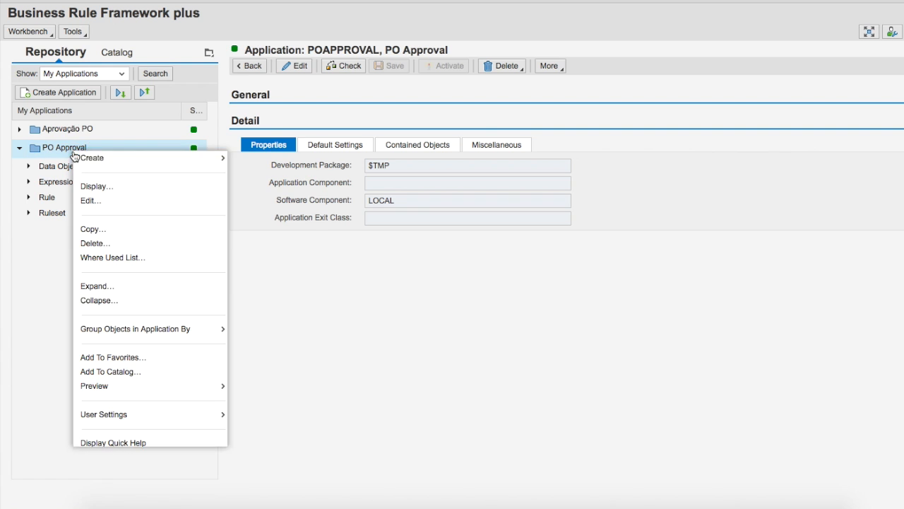
mouse_move(108, 158)
left_click(265, 243)
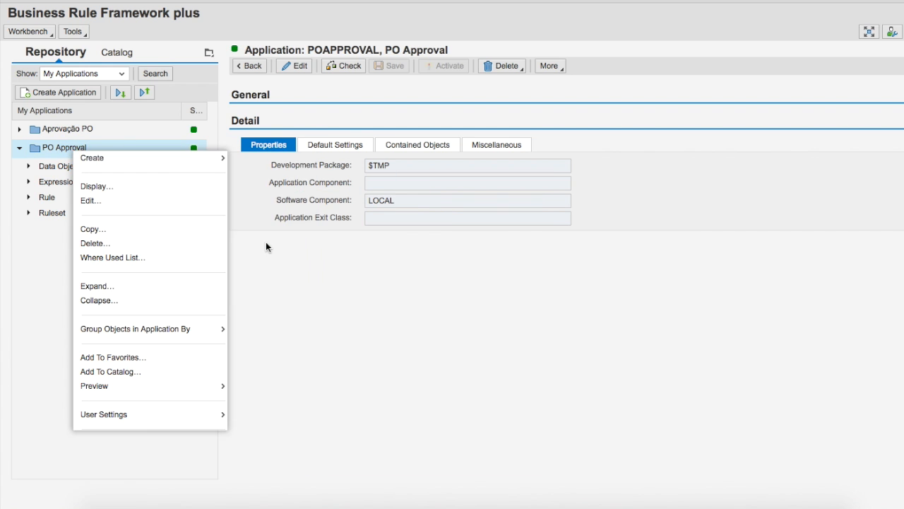
type("FDecide")
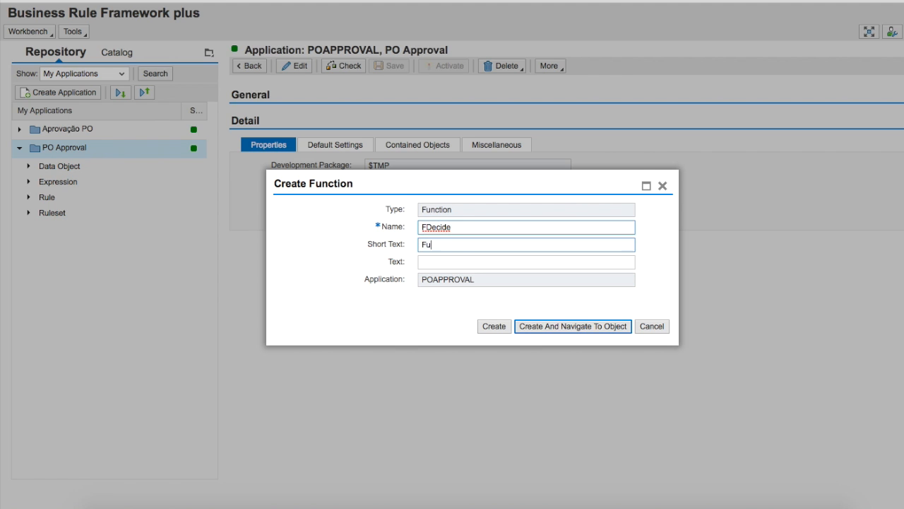
key("BackSpace")
key("BackSpace")
type("Decision Functio")
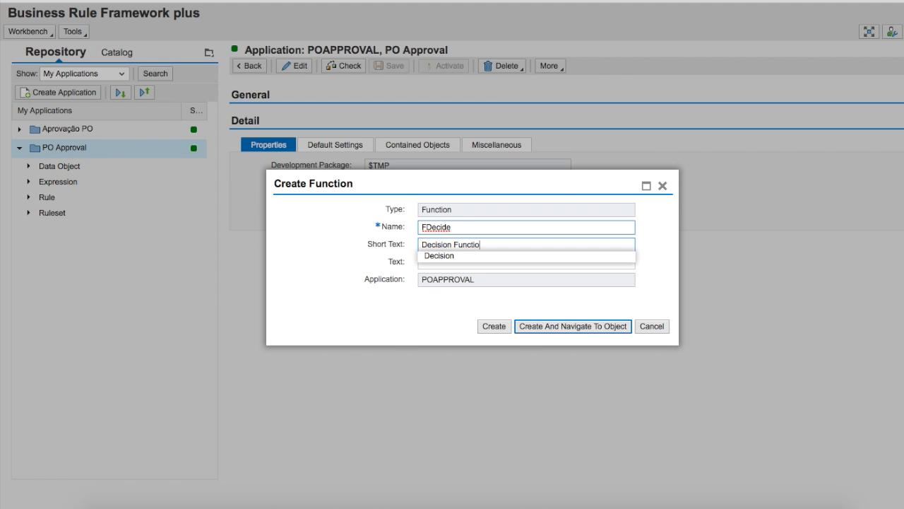
type("n")
key("Tab")
type("Decision Function")
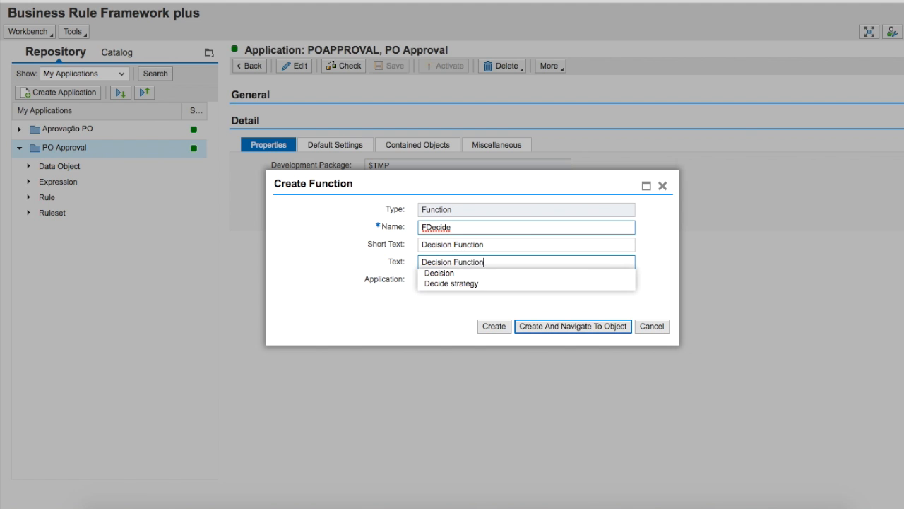
left_click(494, 325)
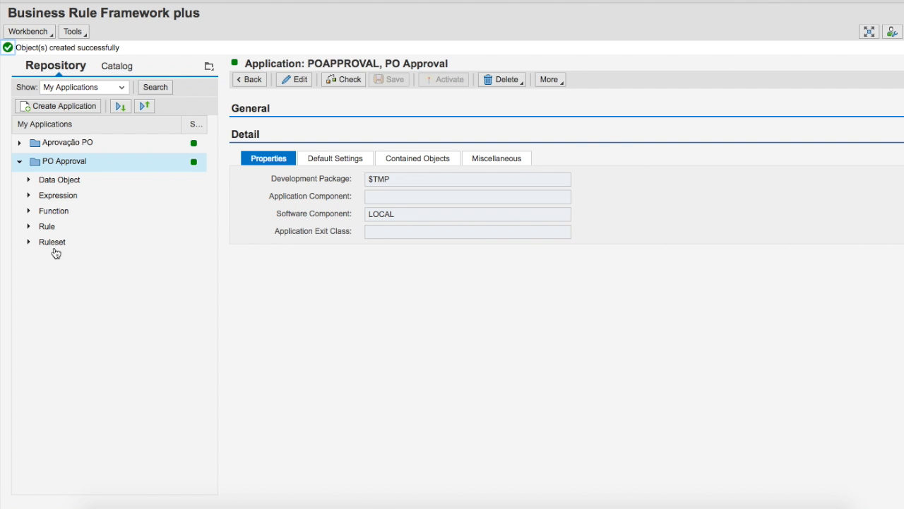
left_click(49, 210)
left_click(86, 213)
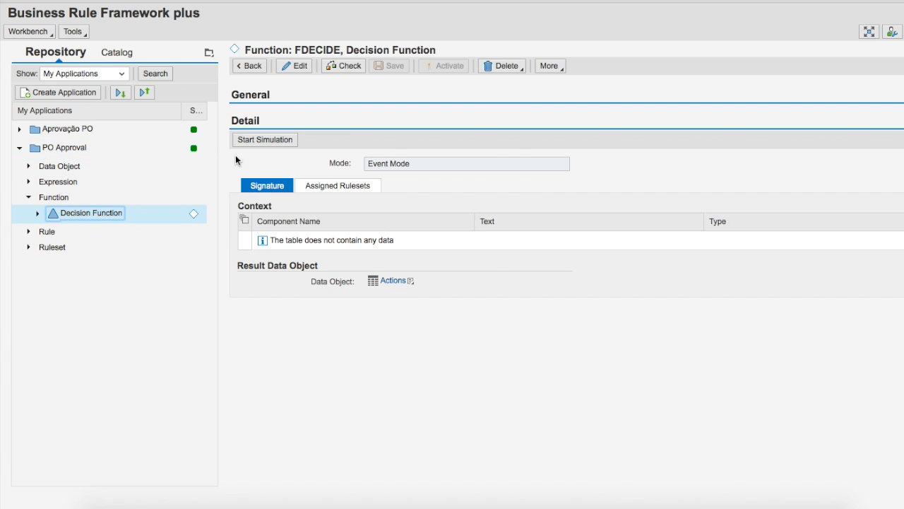
Put the Decision Function in edit mode and add the existing data objects PurchGrp and NetValue to its context
left_click(291, 67)
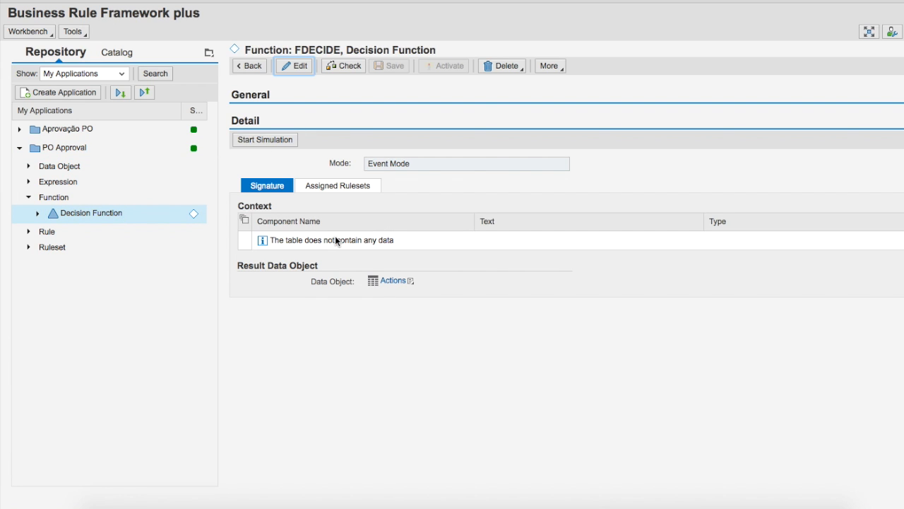
left_click(297, 223)
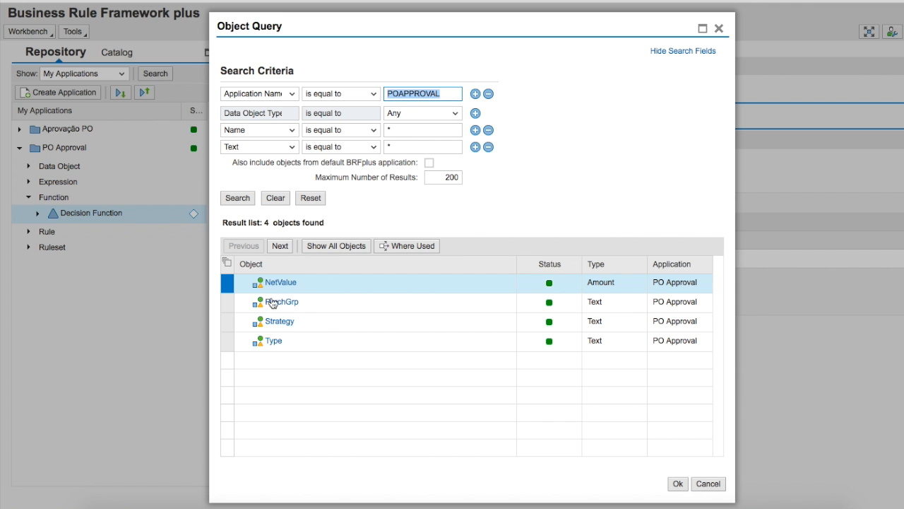
left_click(234, 308)
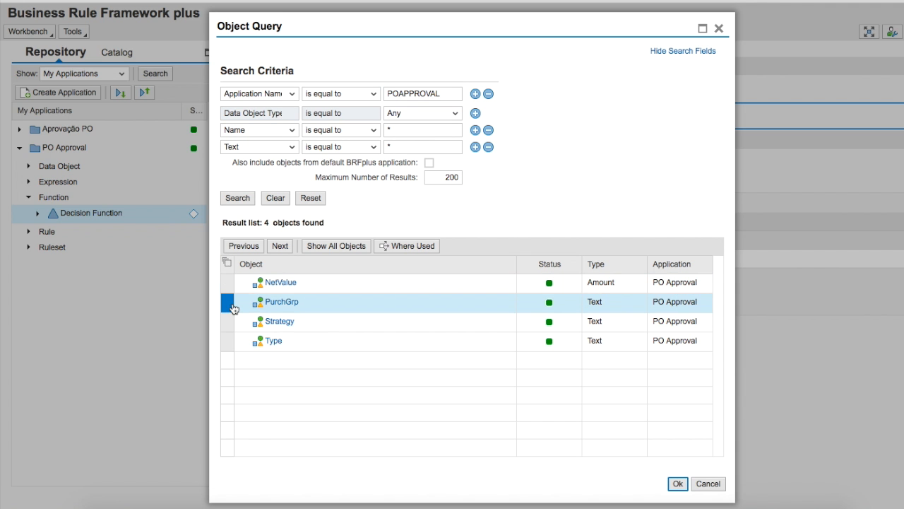
left_click(677, 483)
left_click(333, 225)
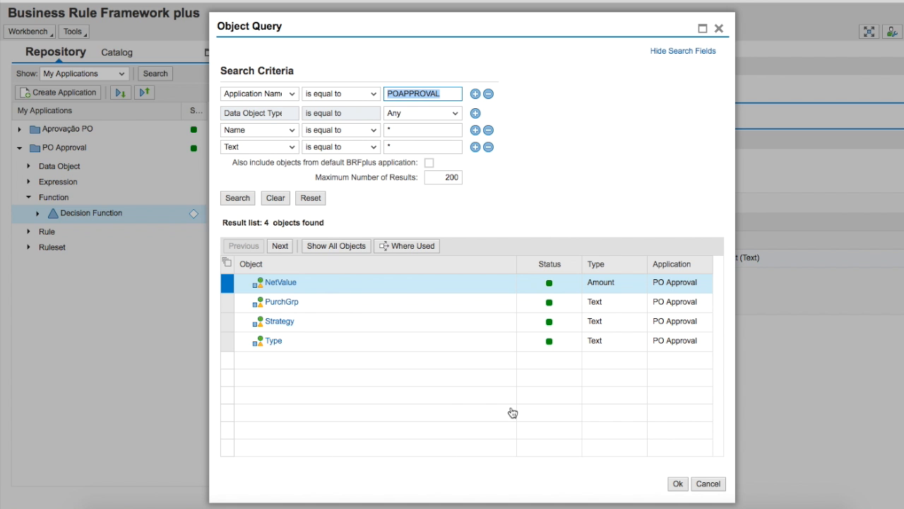
left_click(678, 484)
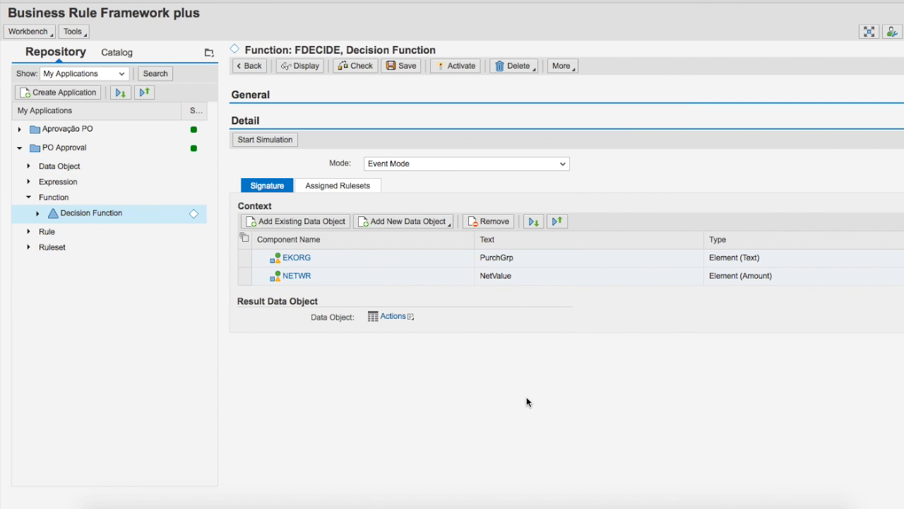
Set the function's result data object to the existing Strategy element and activate the function
left_click(408, 322)
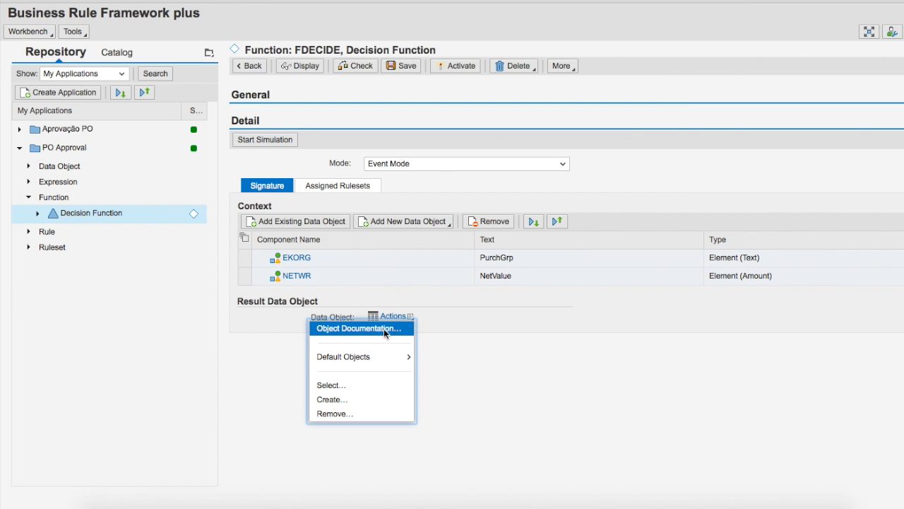
mouse_move(380, 360)
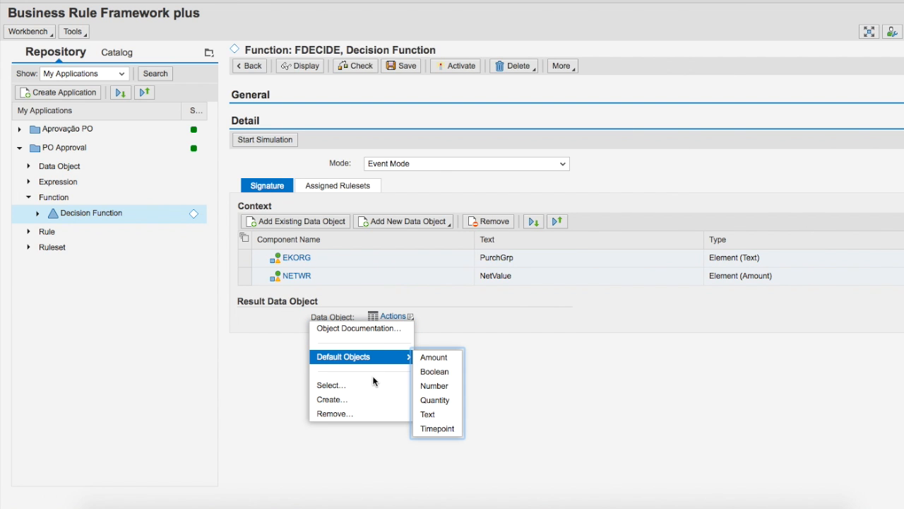
left_click(371, 388)
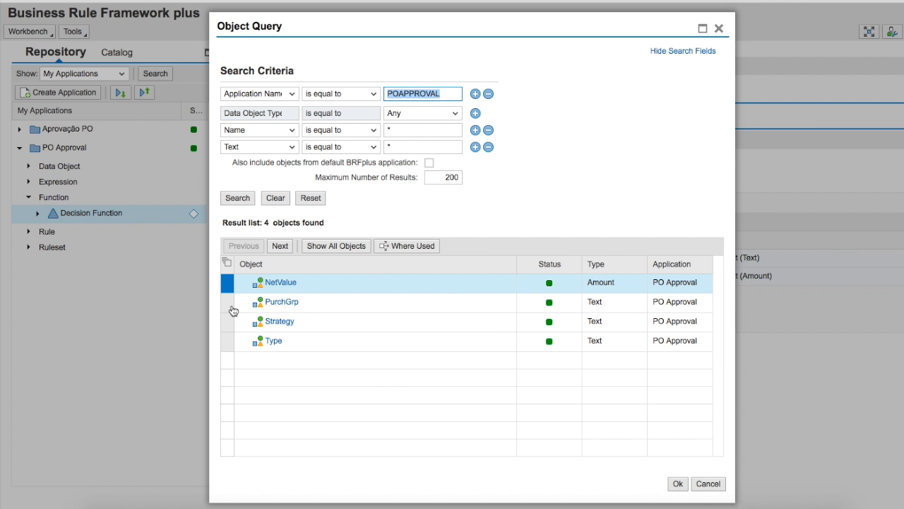
left_click(228, 321)
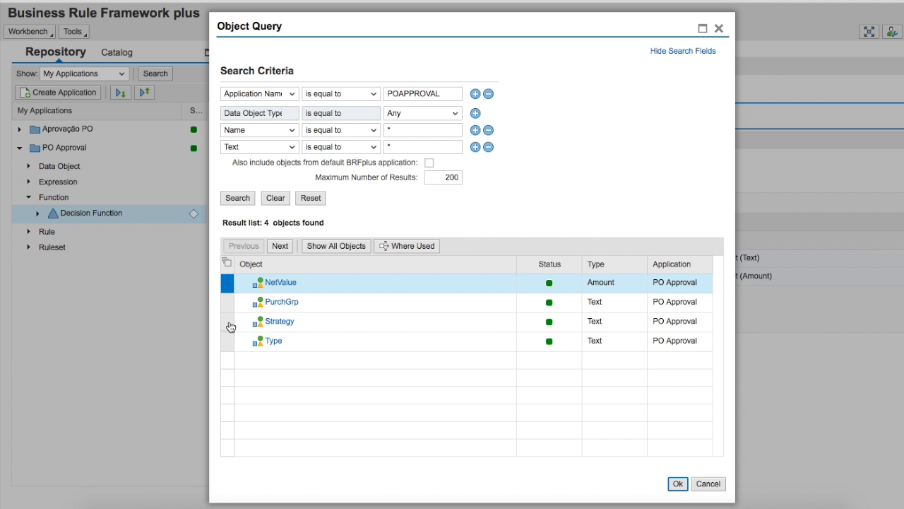
left_click(671, 484)
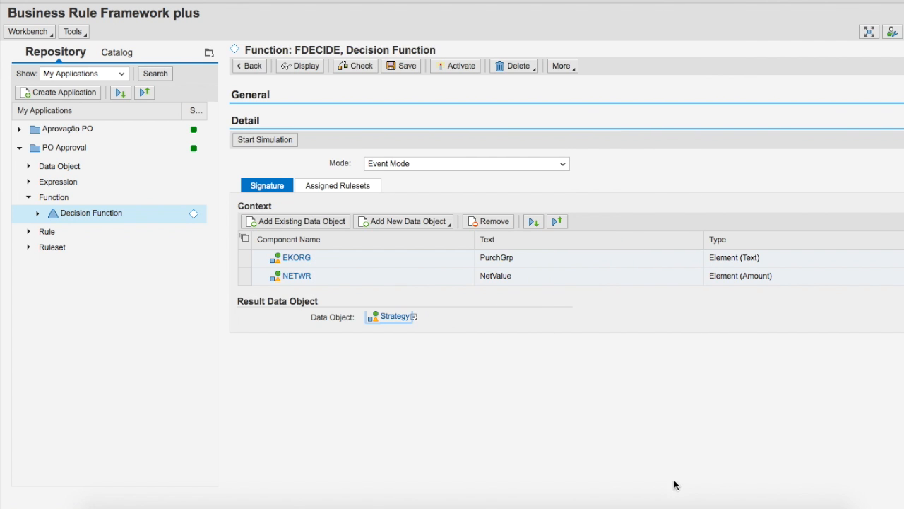
left_click(464, 69)
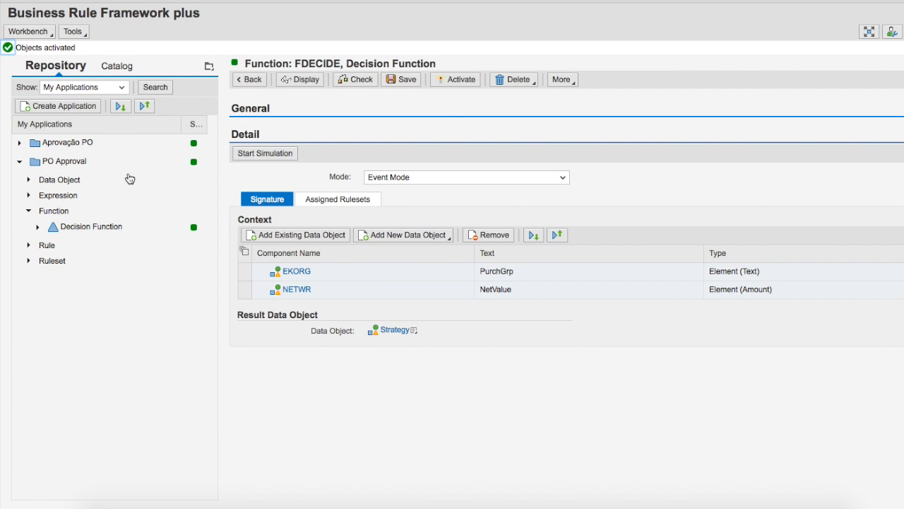
Open the Decision ruleset for editing, assign Decision Function as its function and activate the ruleset
left_click(47, 261)
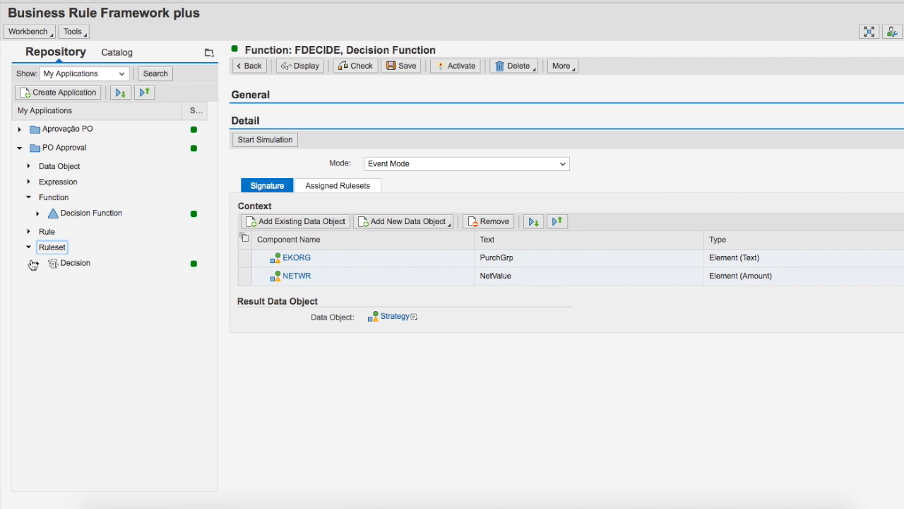
left_click(63, 267)
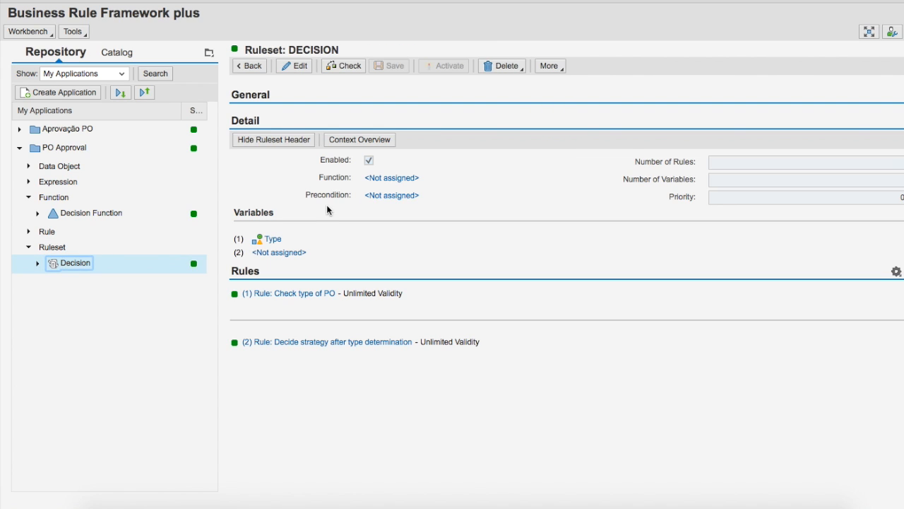
left_click(300, 68)
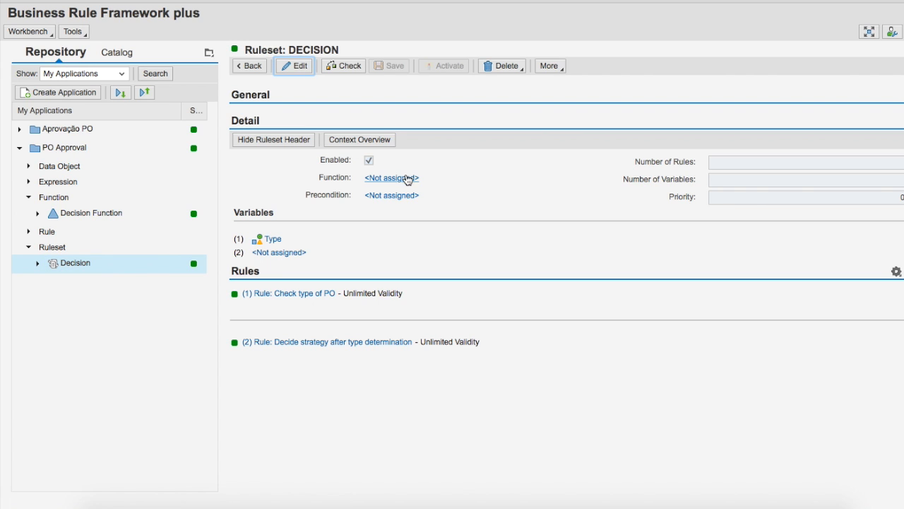
left_click(424, 179)
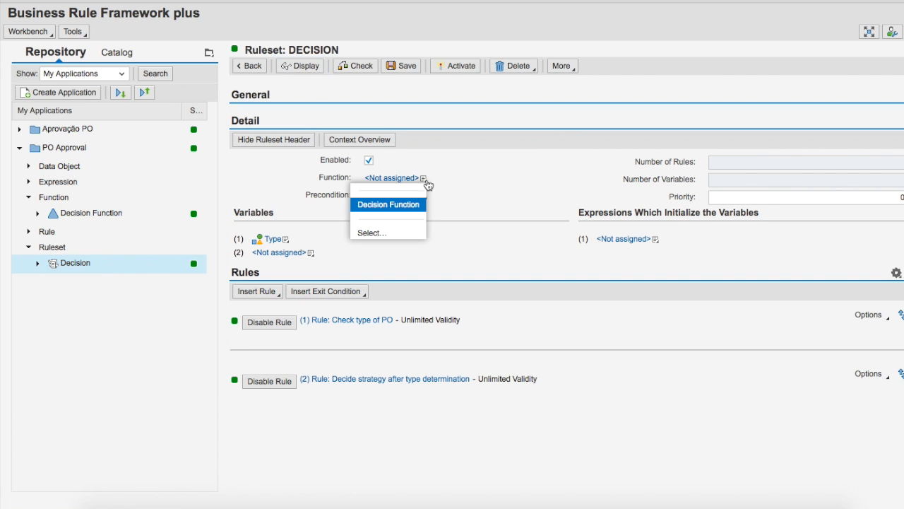
left_click(410, 204)
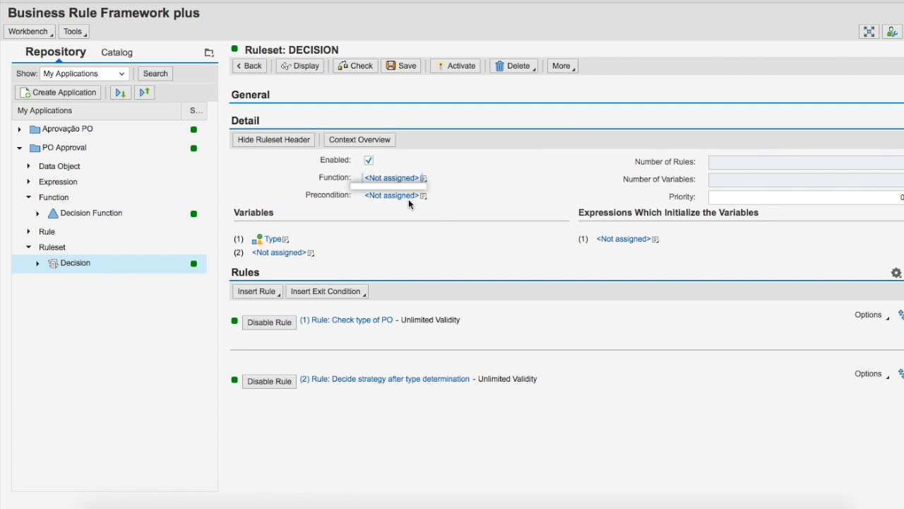
left_click(454, 66)
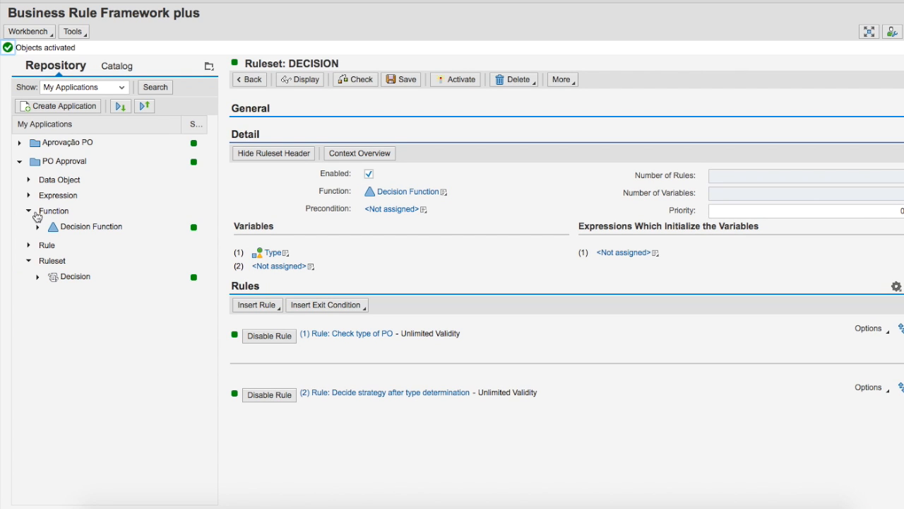
Reopen the Decision Function in edit mode and start its simulation up to the test data entry
left_click(29, 211)
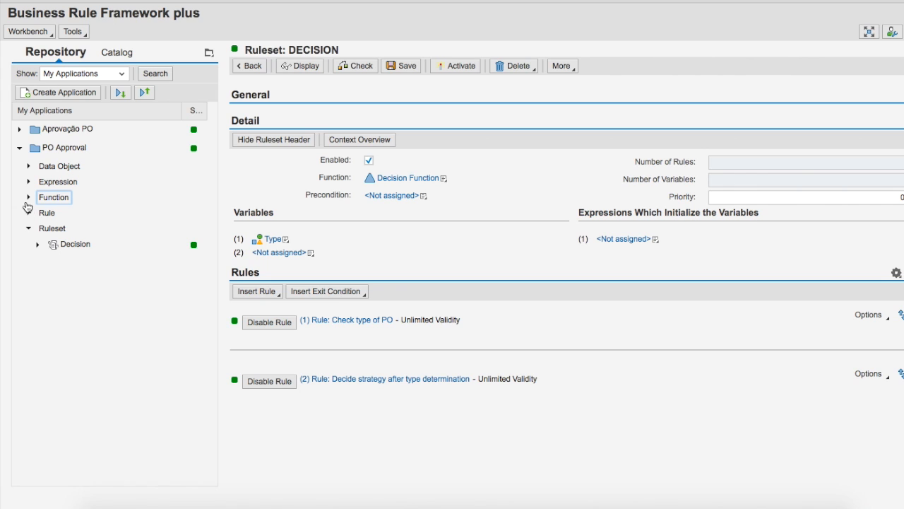
left_click(29, 198)
left_click(69, 214)
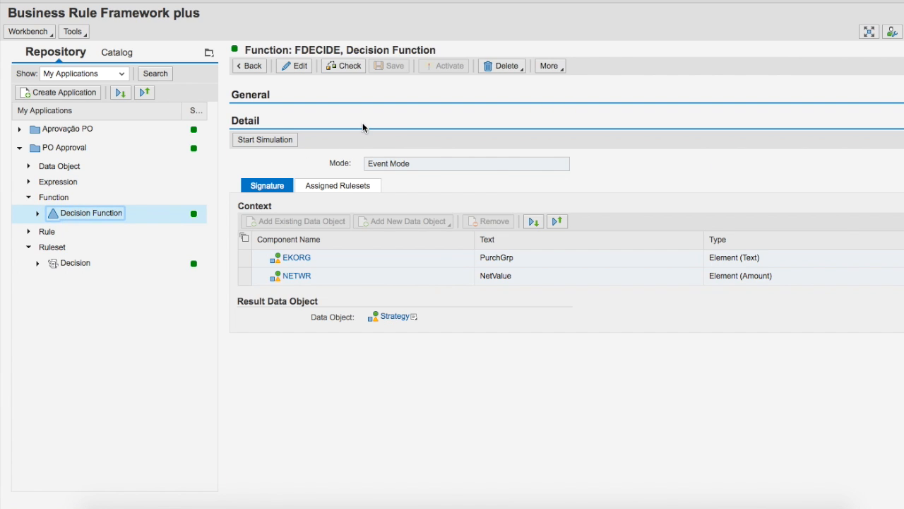
left_click(294, 67)
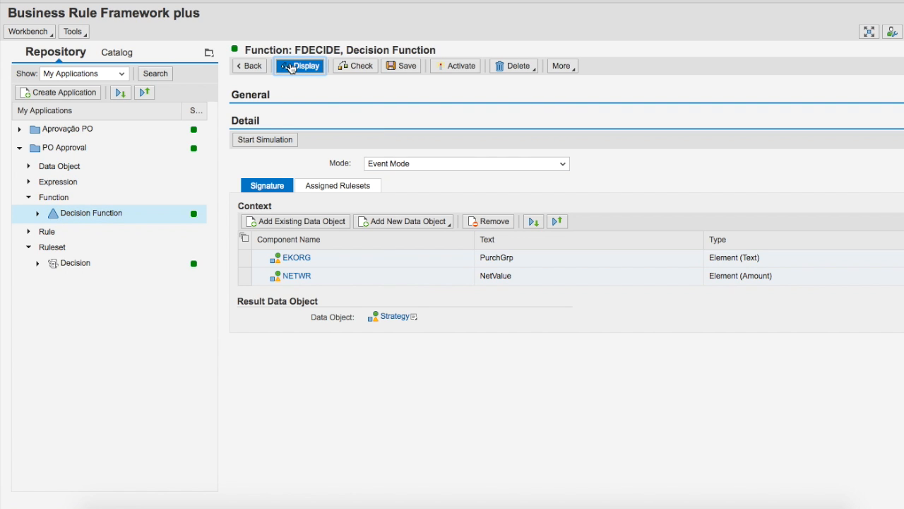
left_click(286, 142)
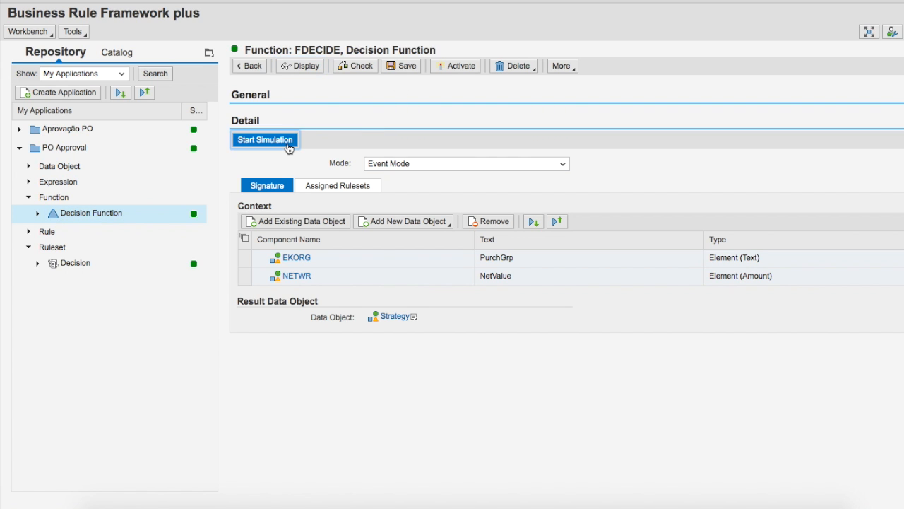
left_click(146, 35)
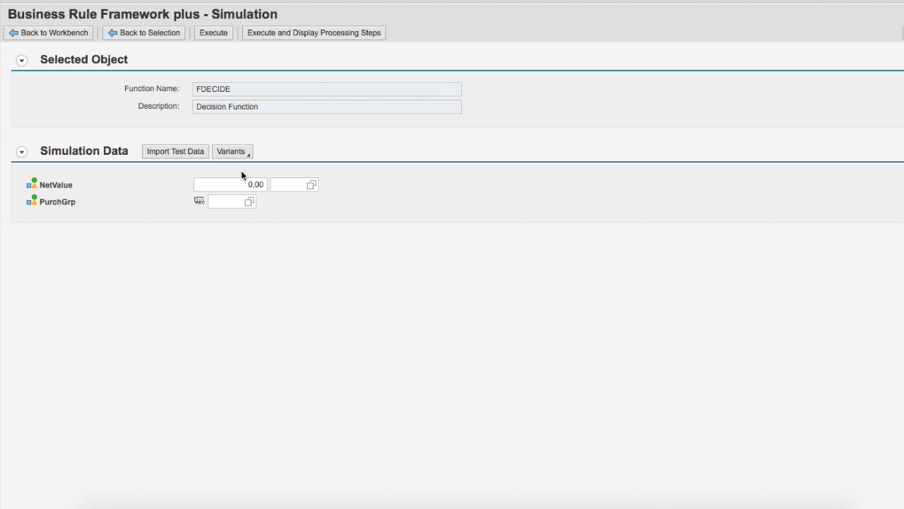
Simulate the function with NetValue 5000 USD and PurchGrp 001, and expand the context values above the result
left_click(246, 184)
type("5000")
left_click(279, 185)
type("USD")
left_click(228, 202)
type("001")
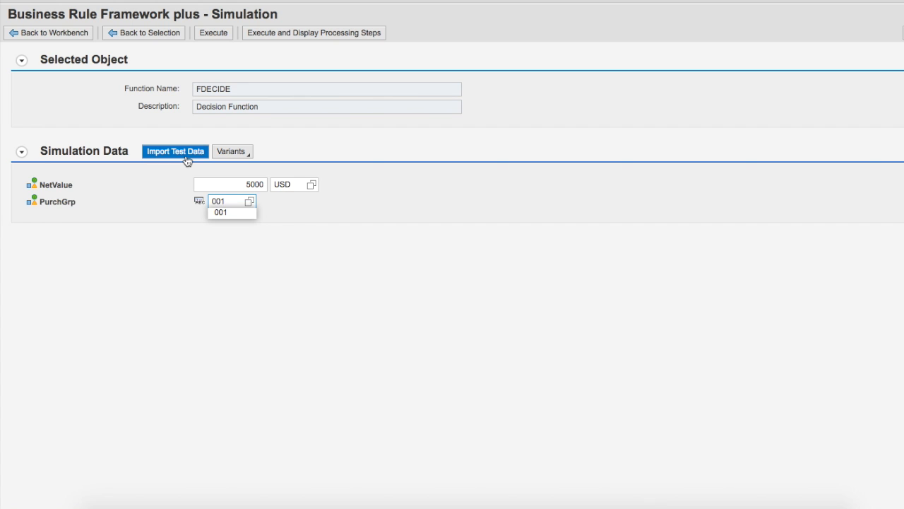
left_click(216, 38)
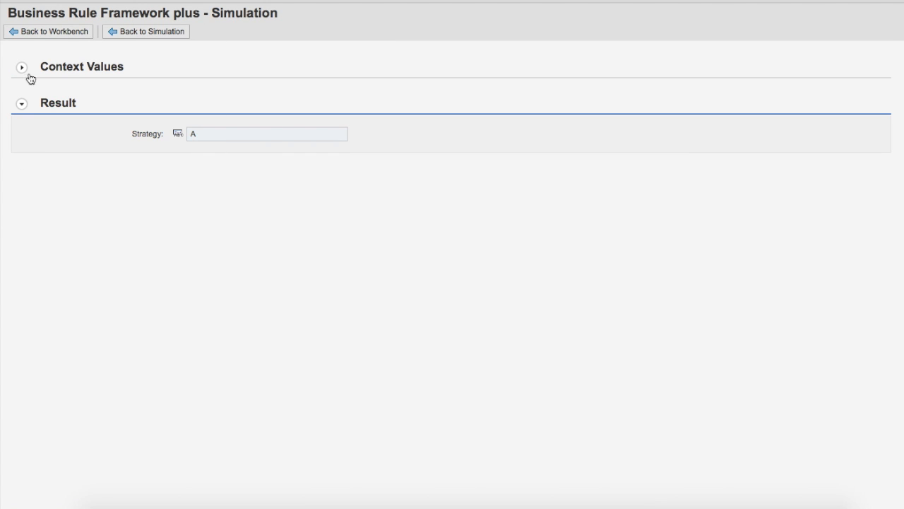
left_click(22, 68)
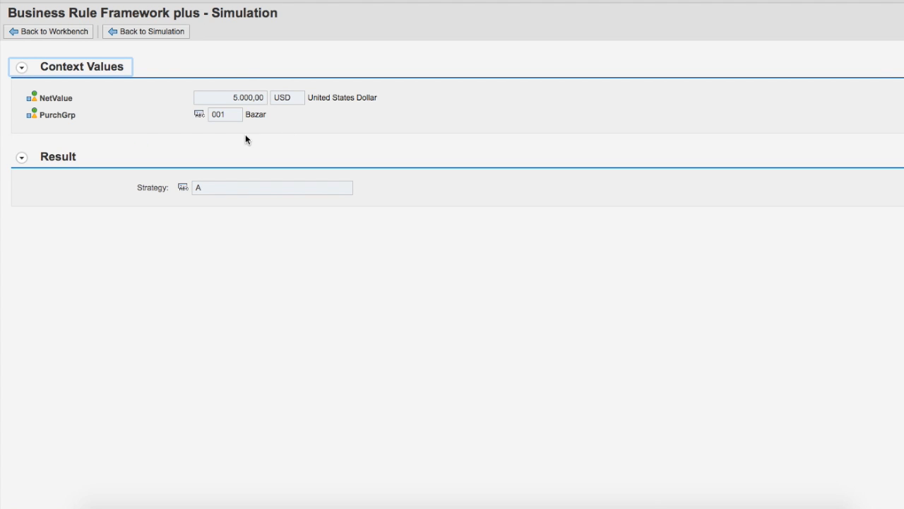
Return to the simulation data, change PurchGrp to 008 and execute the simulation again
left_click(82, 32)
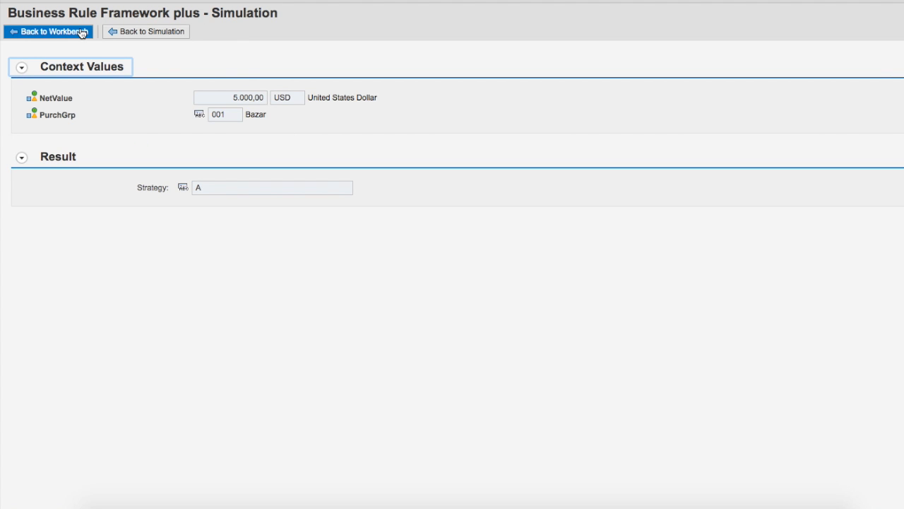
left_click(112, 31)
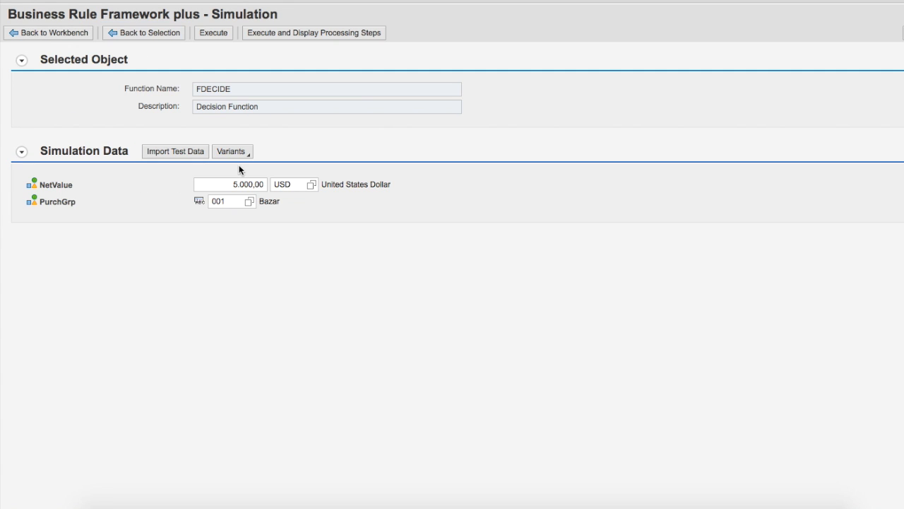
double_click(234, 202)
type("P0")
key("BackSpace")
key("BackSpace")
type("008")
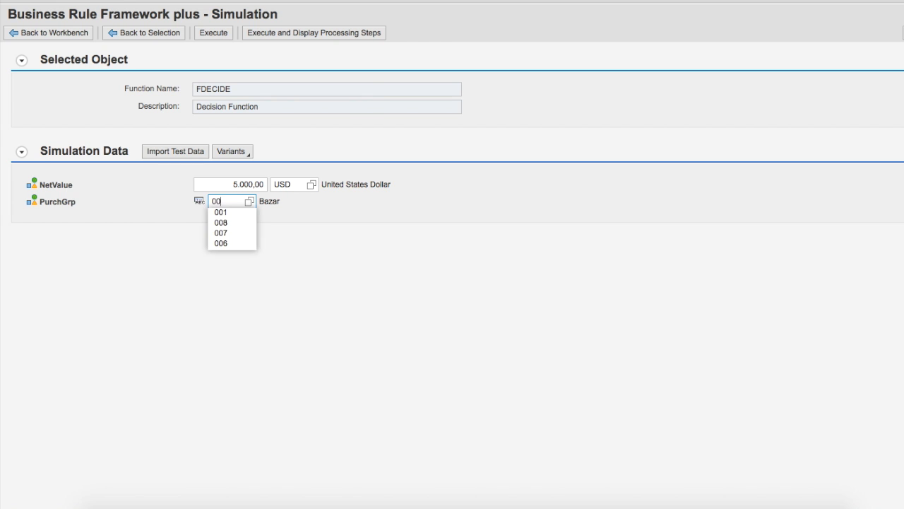
left_click(214, 33)
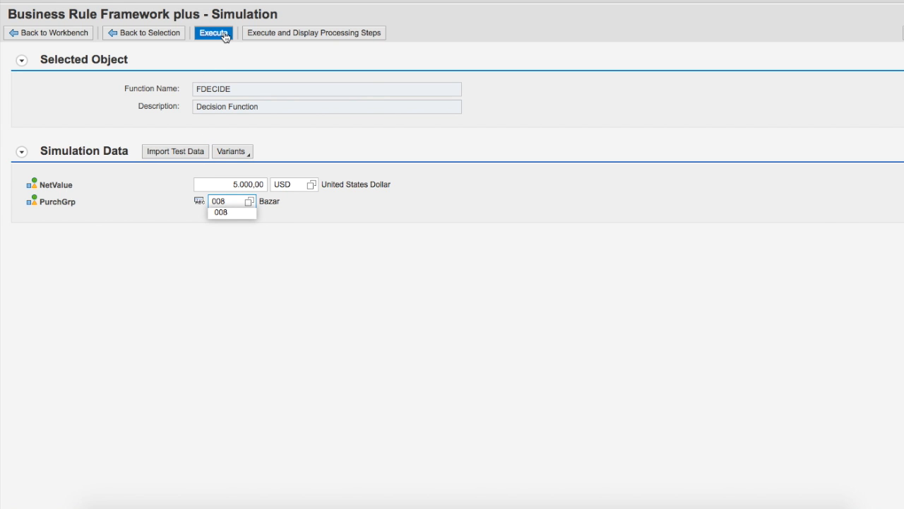